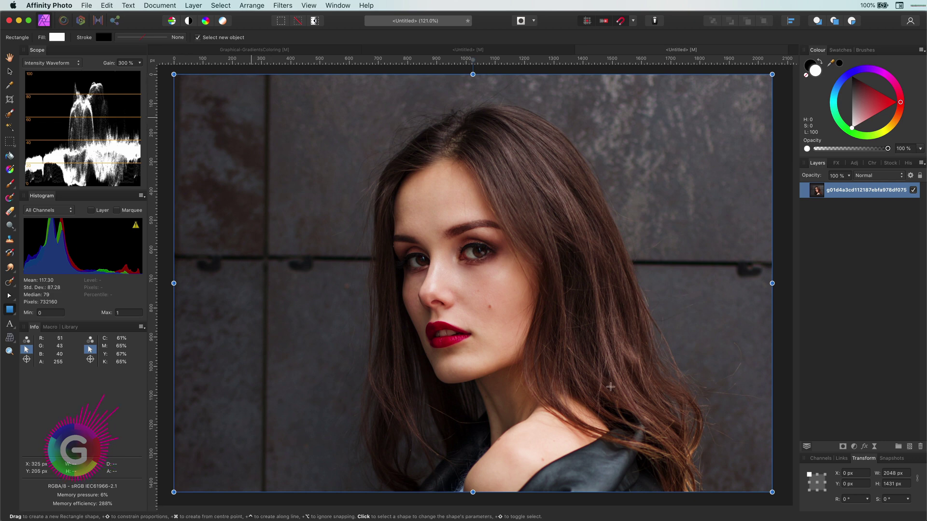
Step: Draw a white rectangle covering the whole 2048 x 1431 px portrait photo
left_click_drag(252, 117, 747, 480)
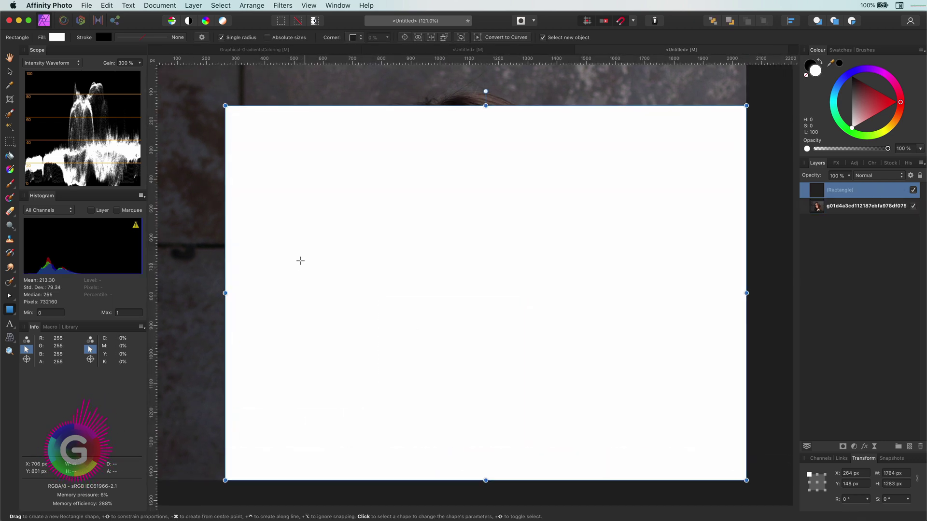
scroll(303, 268, "down", 3)
left_click_drag(248, 143, 196, 113)
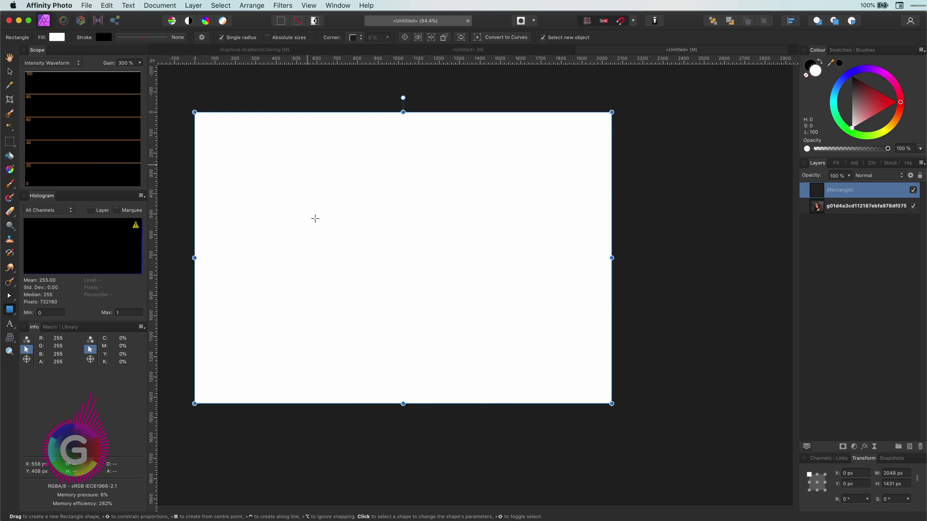
key("super+0")
Step: Fill the rectangle with a horizontal linear gradient spanning its full width, black at both ends with a white stop near the centre
left_click(9, 169)
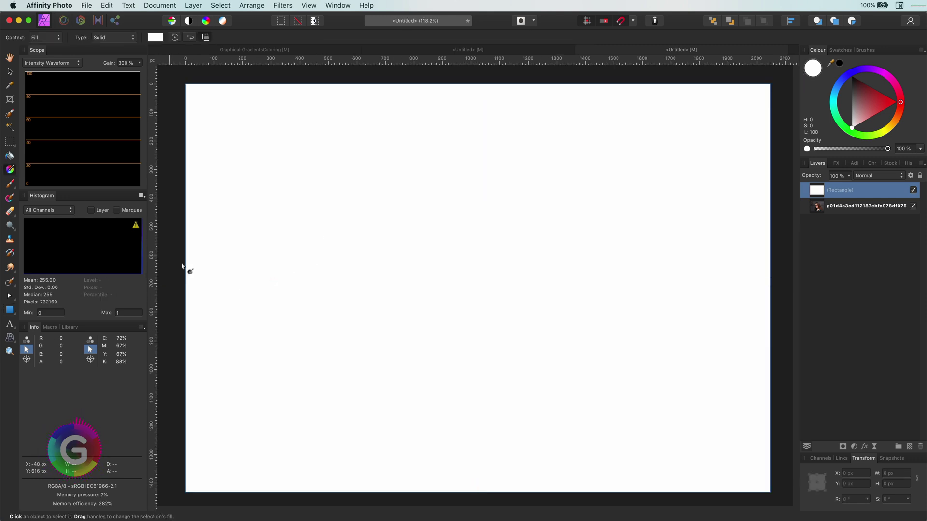
left_click_drag(185, 266, 687, 271)
left_click_drag(756, 275, 772, 271)
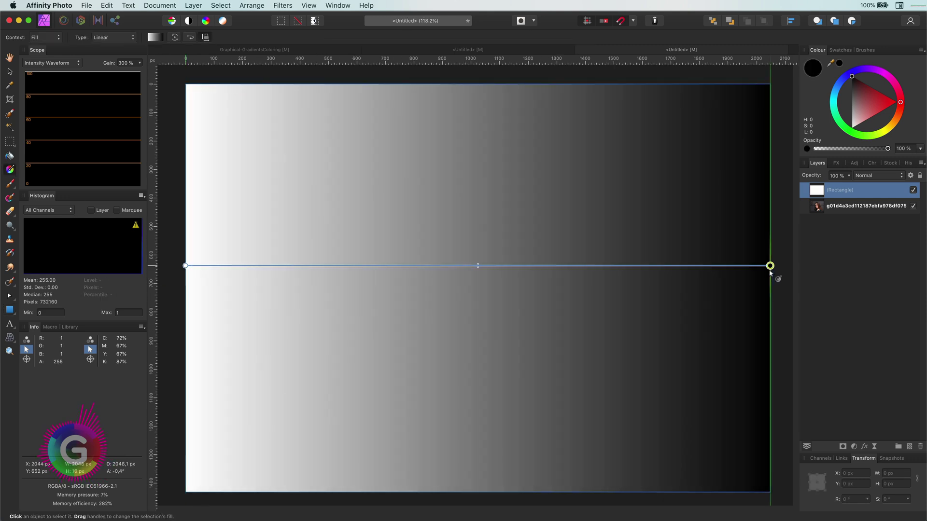
left_click(186, 265)
left_click_drag(865, 111, 852, 76)
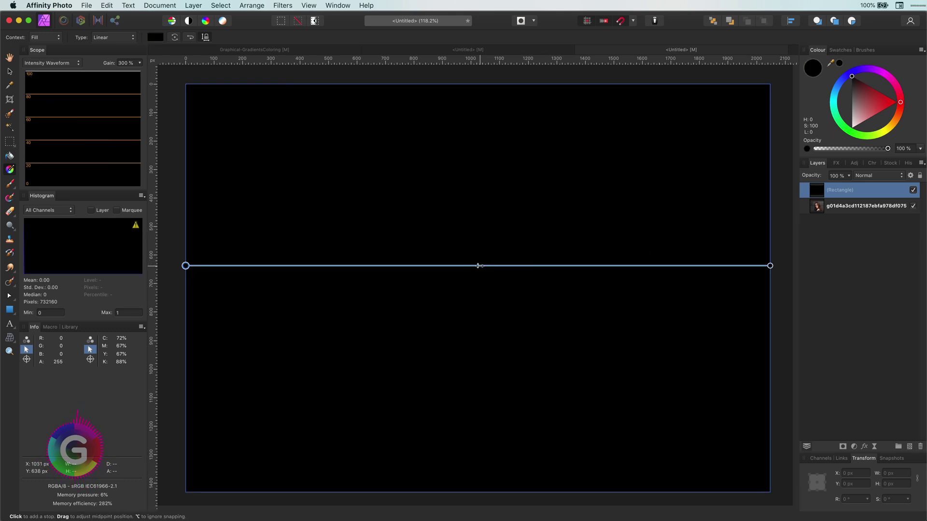
left_click(471, 266)
left_click_drag(881, 109, 851, 129)
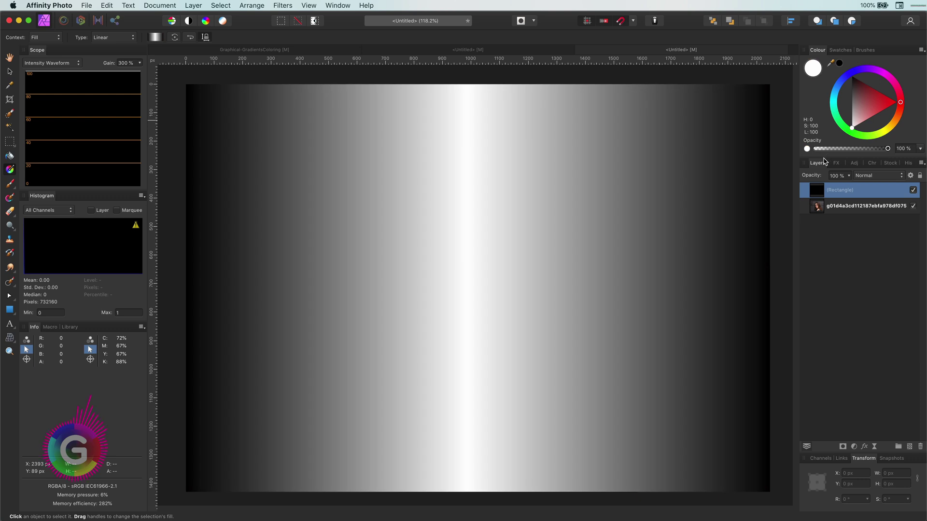
Step: Set the rectangle's blend mode to Linear Light and tilt its gradient so it rises to the right across the face
left_click(872, 175)
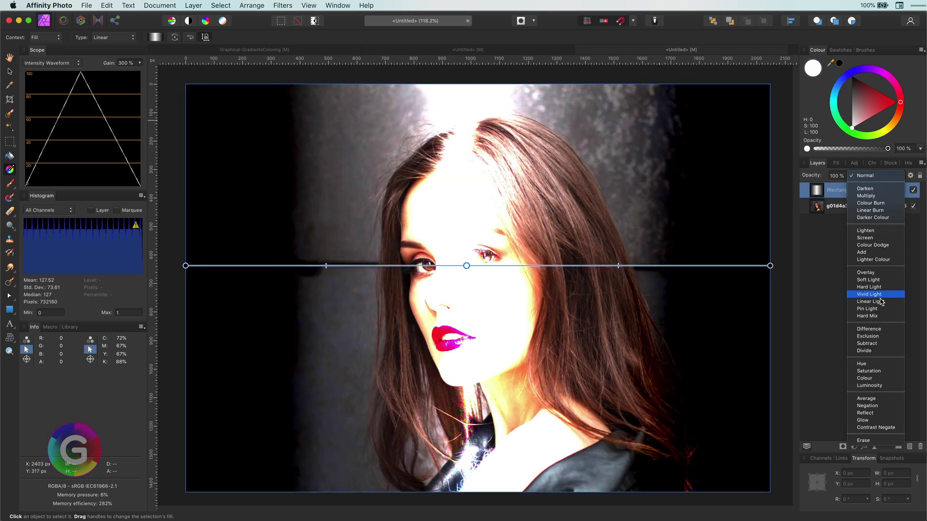
left_click(878, 302)
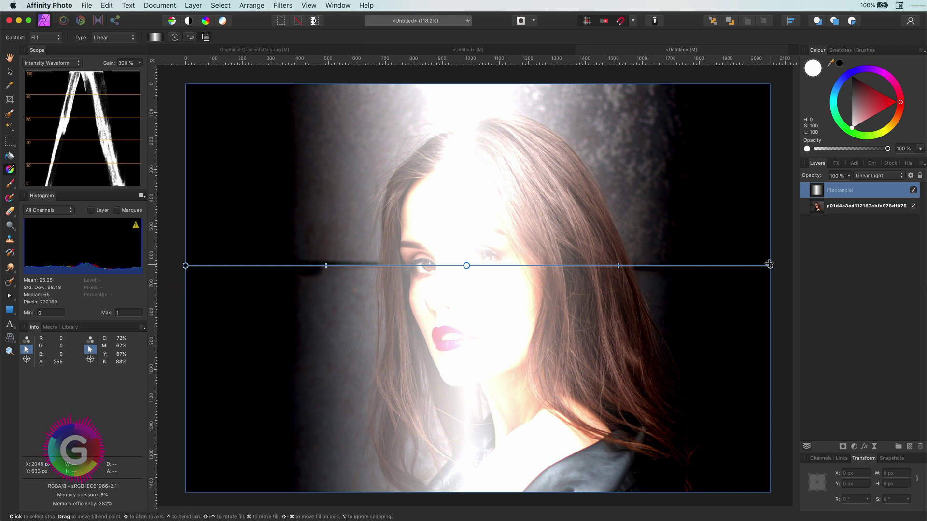
left_click_drag(770, 265, 735, 208)
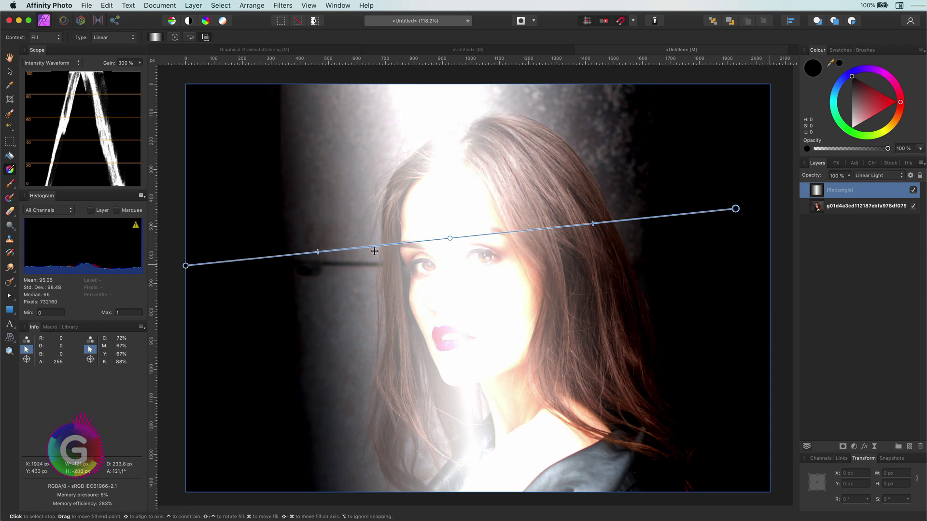
left_click_drag(184, 266, 211, 326)
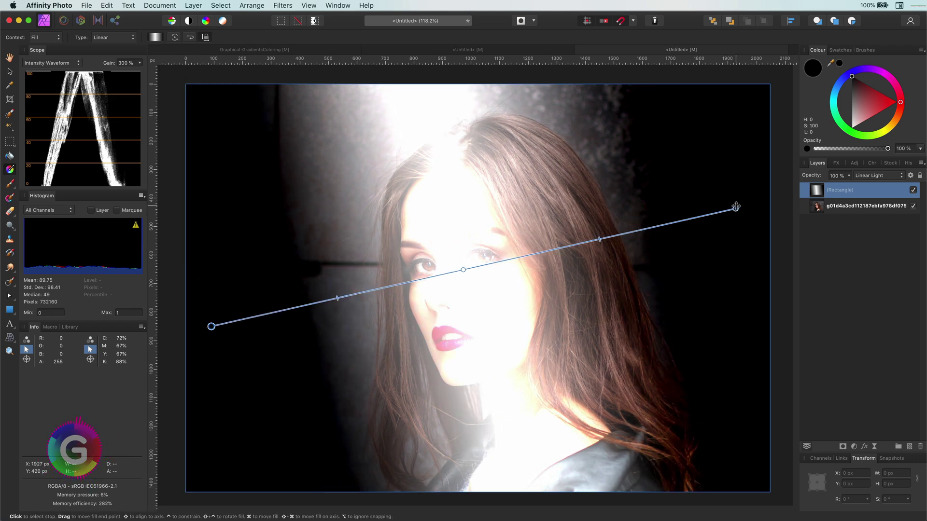
left_click_drag(735, 209, 730, 191)
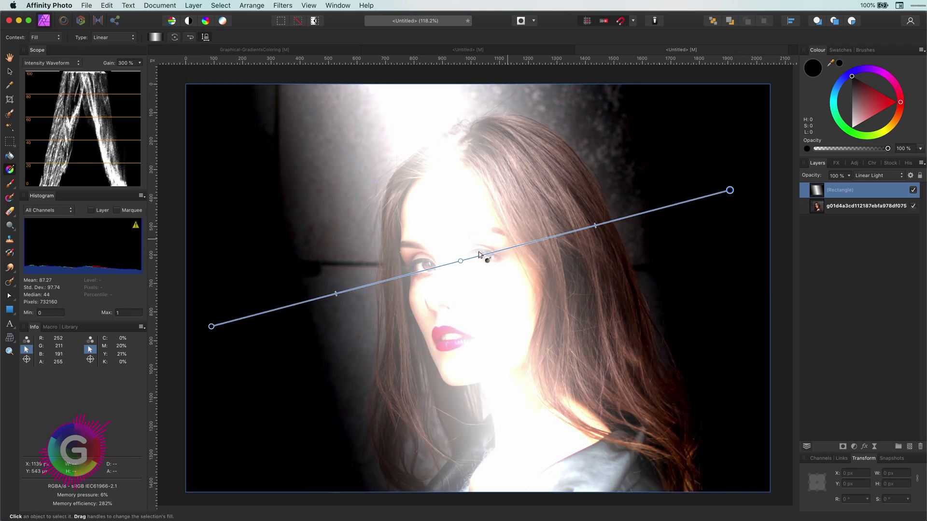
left_click_drag(458, 264, 455, 264)
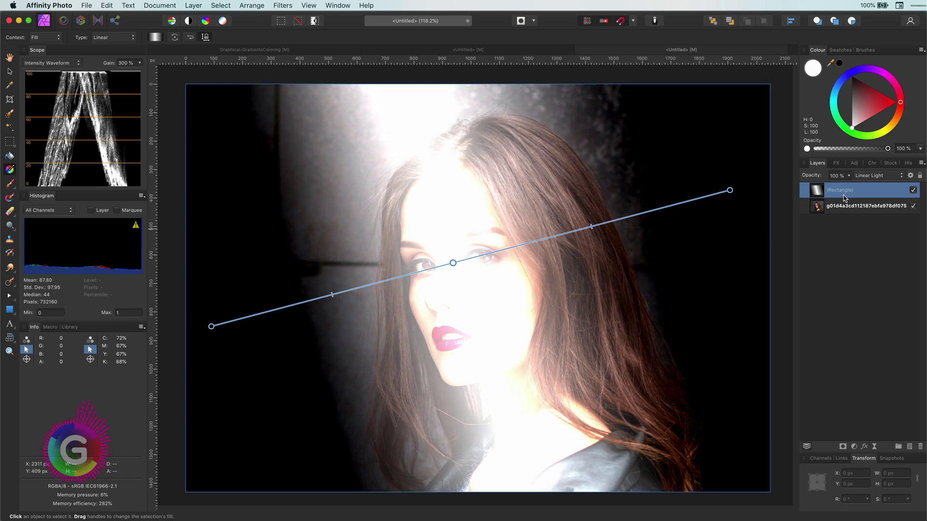
Step: Lower the rectangle's opacity to 17% and shape its underlying composition range to fade out in the shadows and in the highlights above 75%
left_click_drag(802, 178, 772, 181)
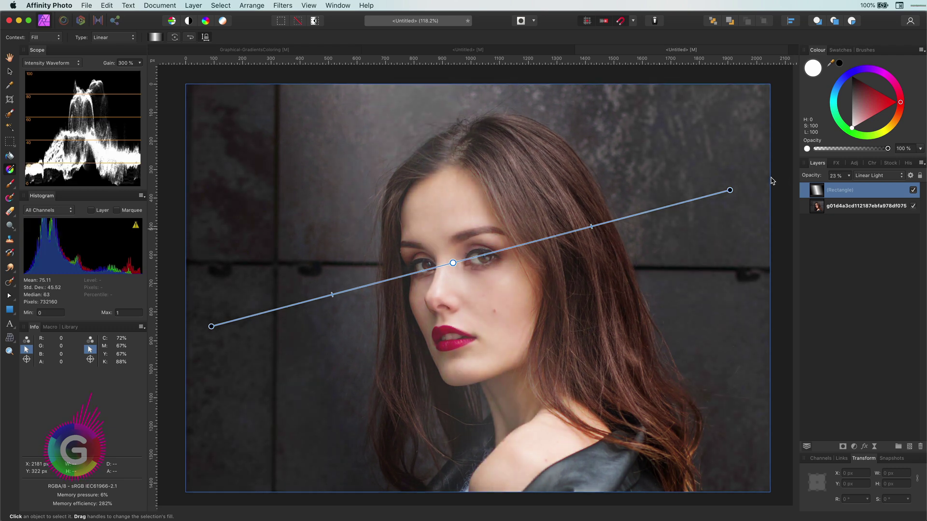
left_click_drag(769, 178, 768, 178)
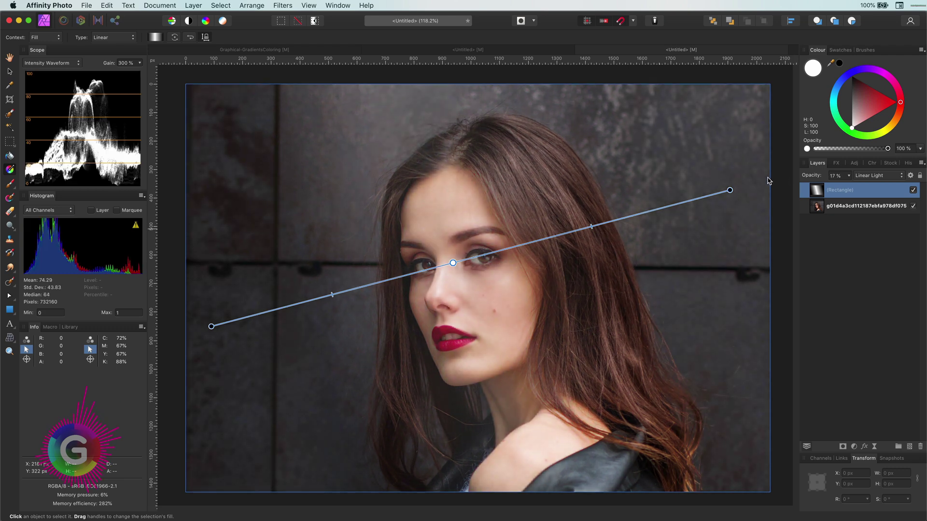
left_click(910, 176)
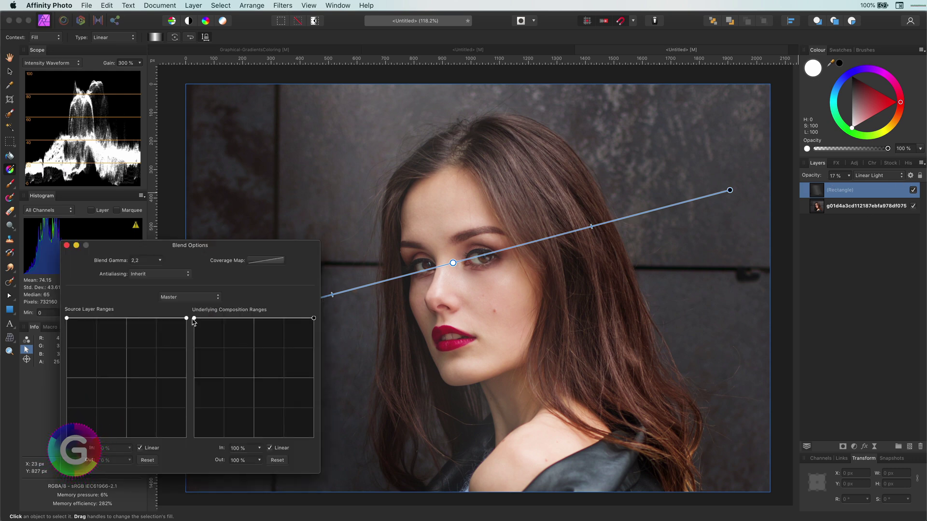
left_click_drag(194, 319, 194, 437)
left_click_drag(229, 402, 228, 318)
left_click_drag(314, 318, 314, 438)
left_click_drag(268, 375, 283, 318)
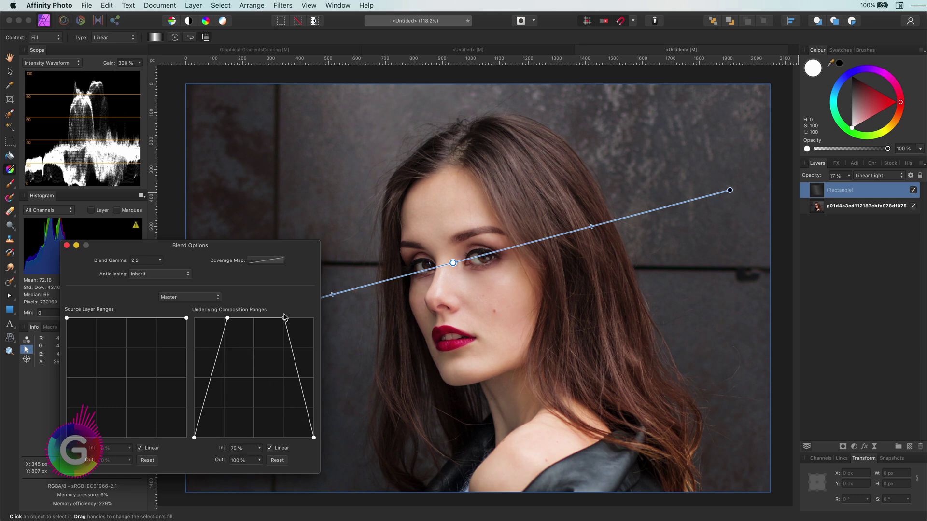
left_click(67, 246)
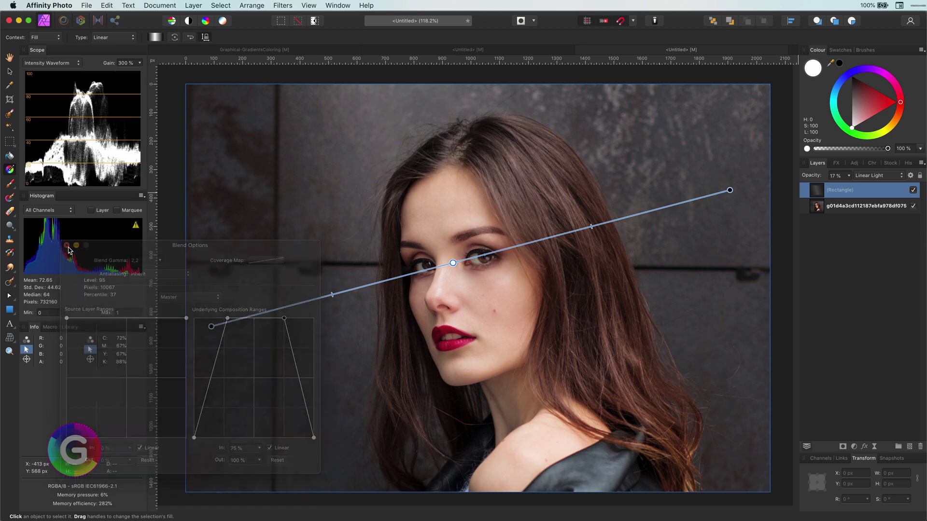
Step: Select the rectangle layer, switch to the Paint Brush, and add a mask to the layer
left_click(842, 212)
left_click(841, 192)
key("b")
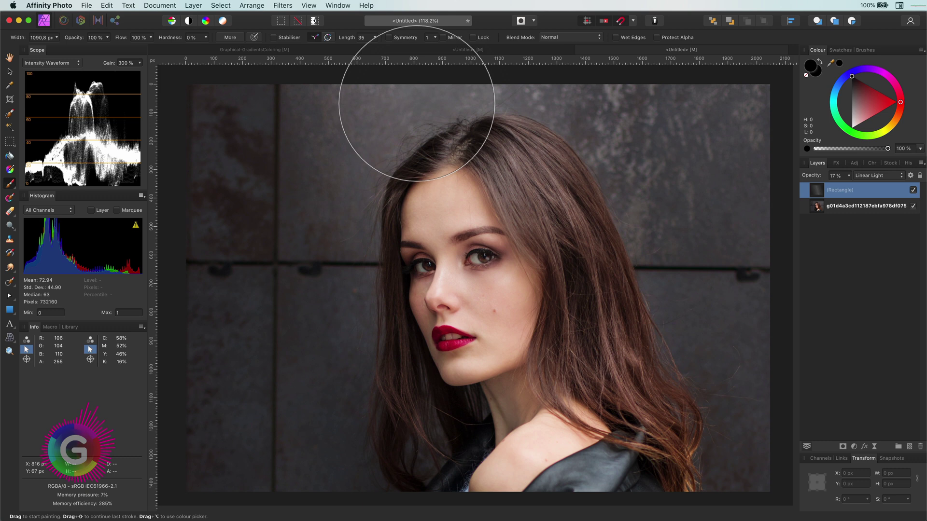
left_click(843, 447)
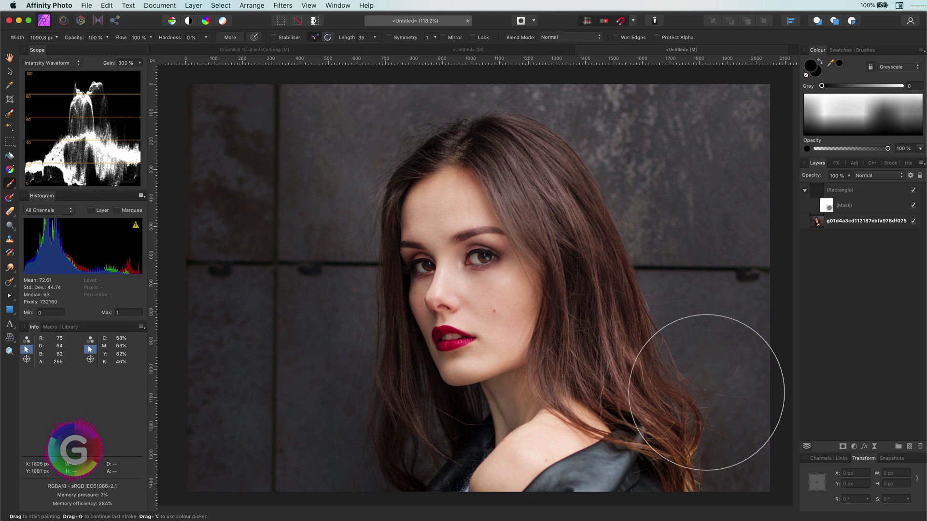
Step: Narrow the rectangle's light band by moving both gradient midpoints inward towards the white stop
left_click(840, 190)
left_click(10, 170)
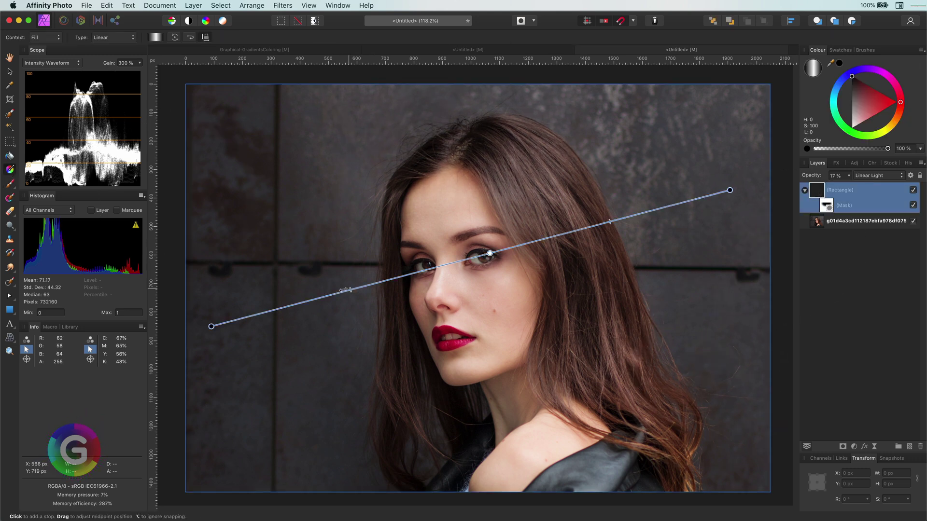
left_click_drag(350, 290, 380, 282)
left_click_drag(607, 223, 555, 236)
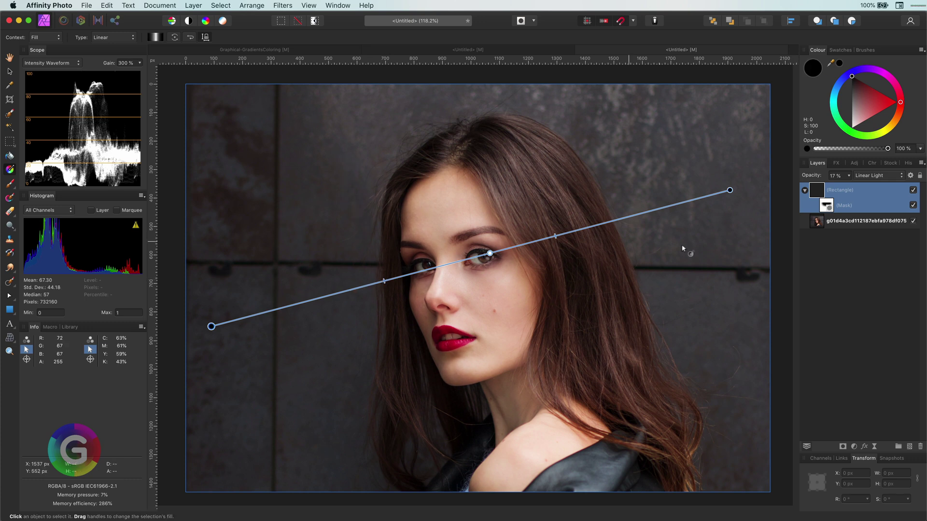
Step: Refine the rectangle's mask above the head with soft black and white brush strokes
left_click(837, 205)
key("b")
mouse_move(408, 100)
left_mouse_down()
mouse_move(519, 87)
mouse_move(502, 88)
mouse_move(544, 94)
left_mouse_up()
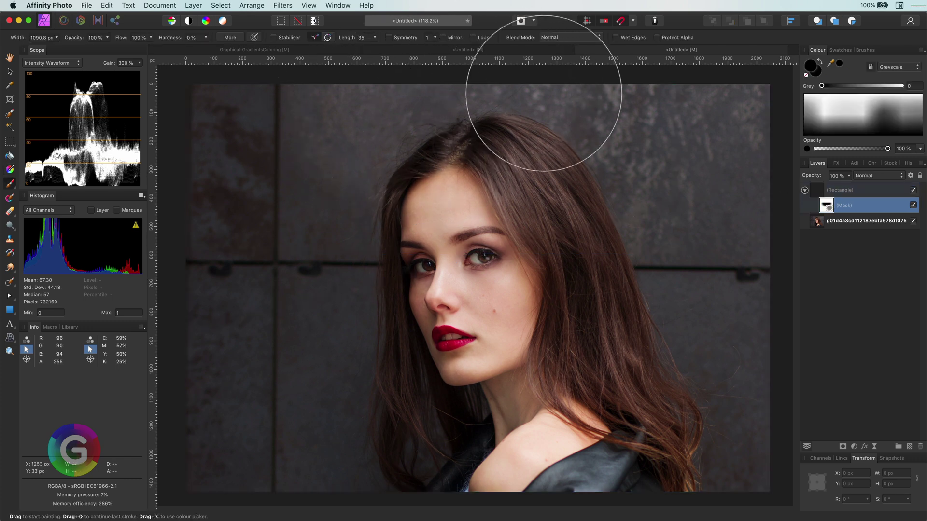
left_click(805, 118)
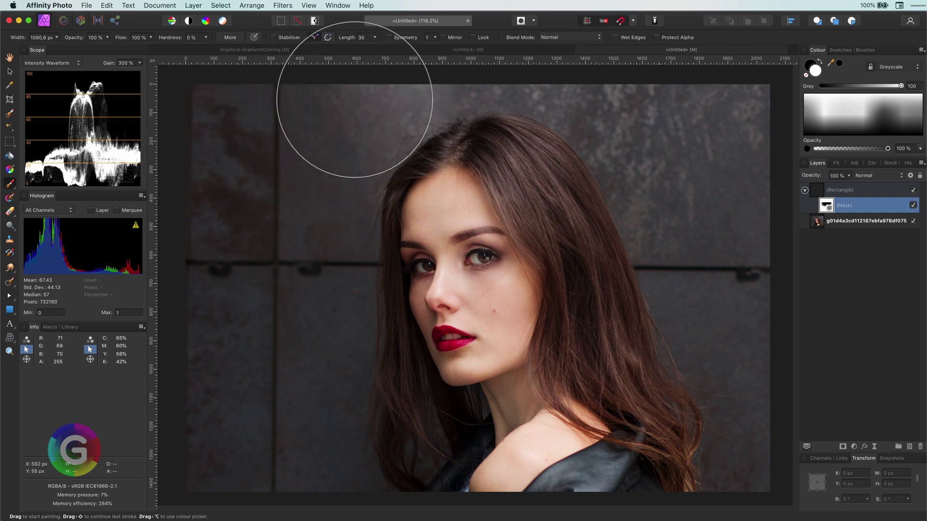
key("x")
left_click_drag(335, 124, 377, 88)
Step: Enlarge the brush to 2193.9 px and blend the mask softly along the photo's upper edge
scroll(370, 145, "up", 4)
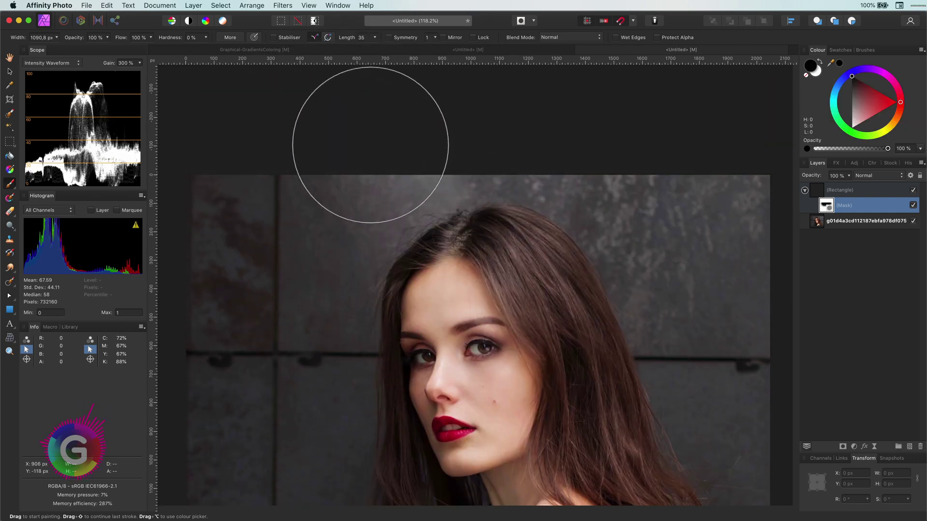
scroll(630, 186, "down", 3)
key("]")
key("]")
key("]")
key("]")
key("]")
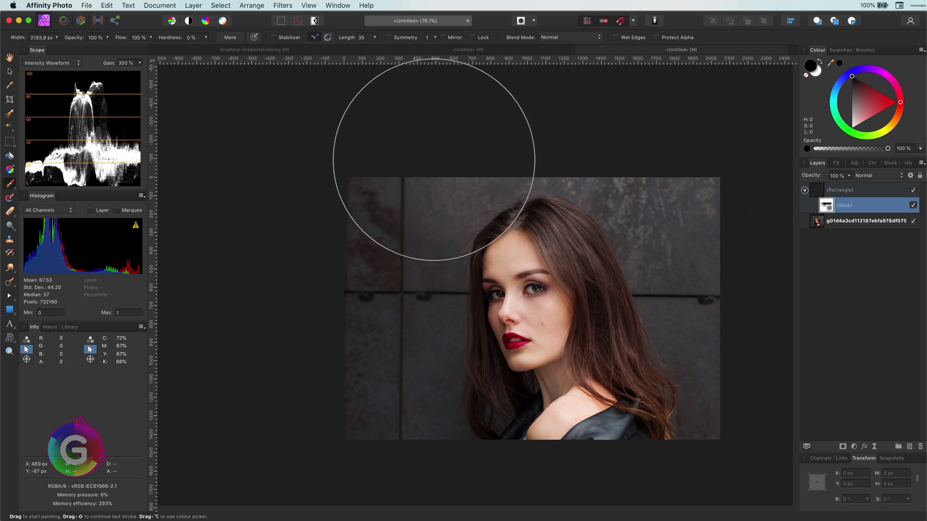
key("super+0")
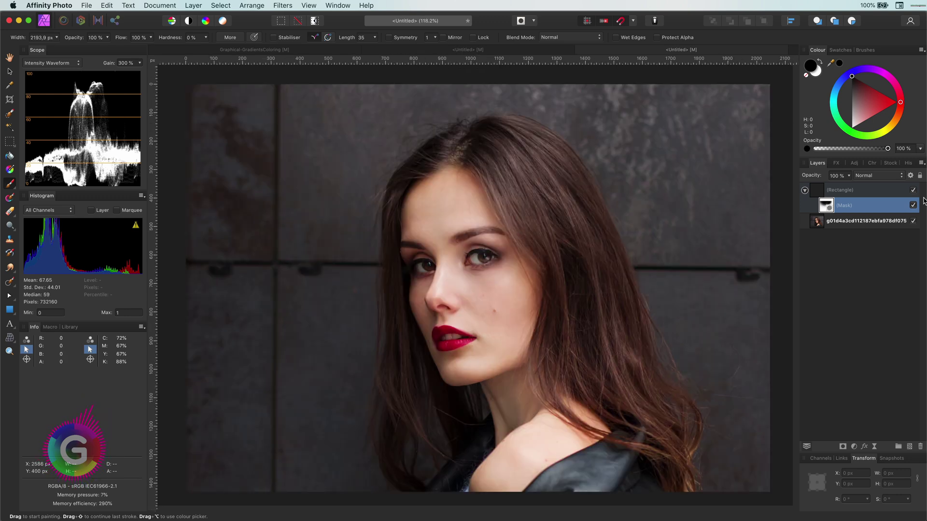
Step: Compare the photo with the rectangle layer hidden and shown, and lower that layer's opacity to 6%
left_click(913, 191)
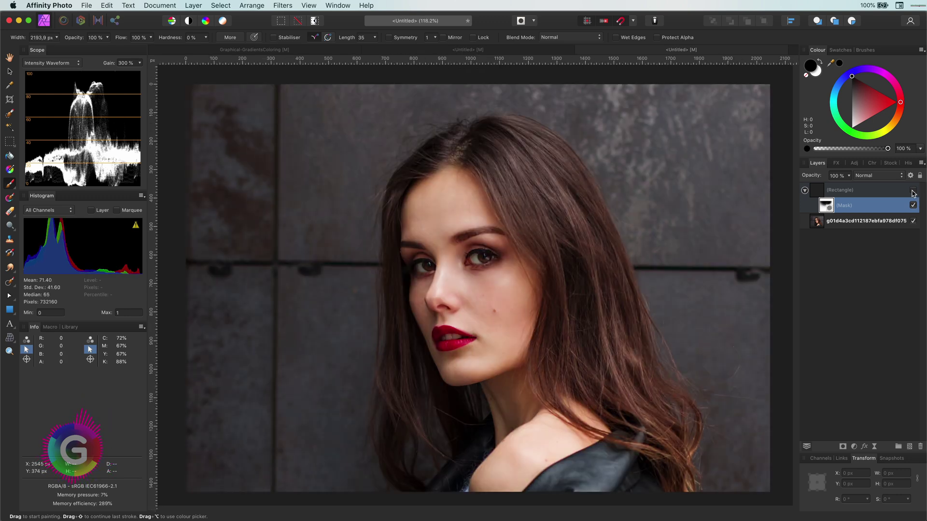
left_click(913, 191)
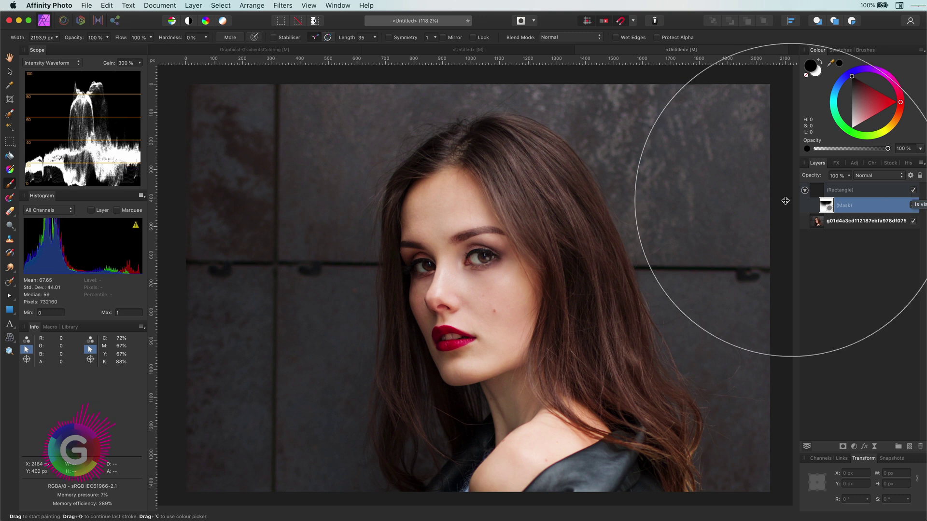
left_click(818, 193)
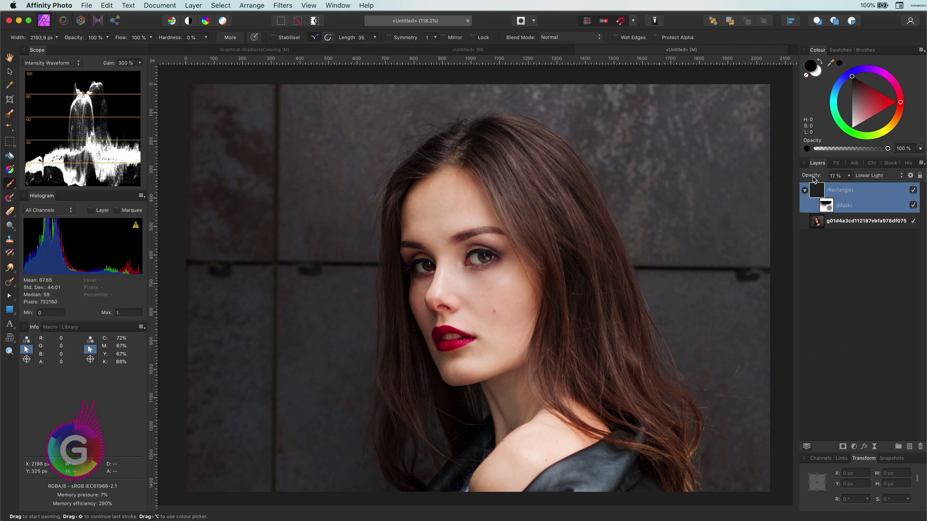
left_click_drag(814, 179, 808, 179)
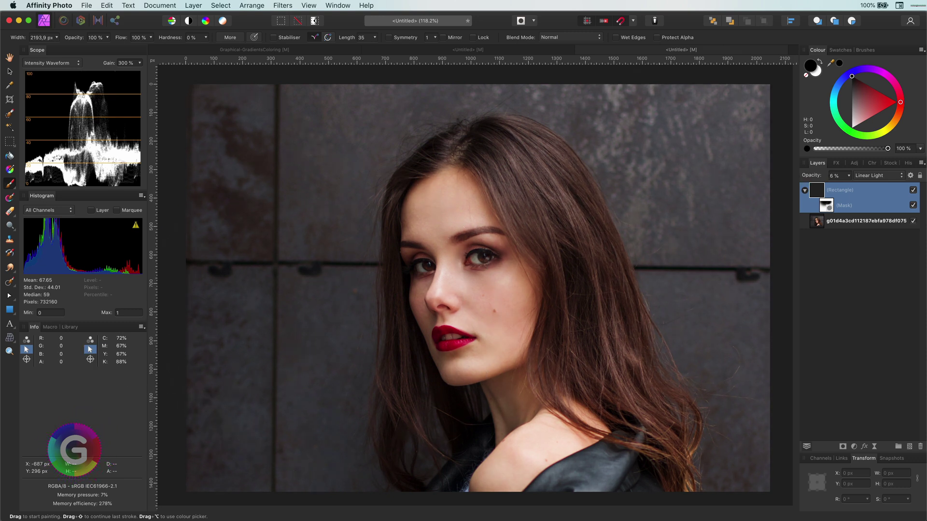
Step: Recolour the gradient's white stop to orange (H 29, S 100, L 50) and move it left along the gradient to the other eye
left_click(10, 169)
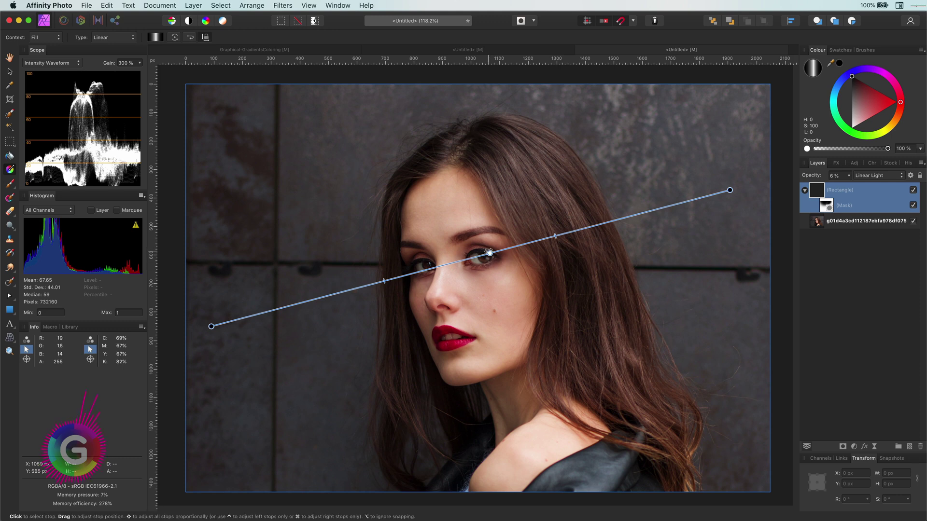
left_click(490, 253)
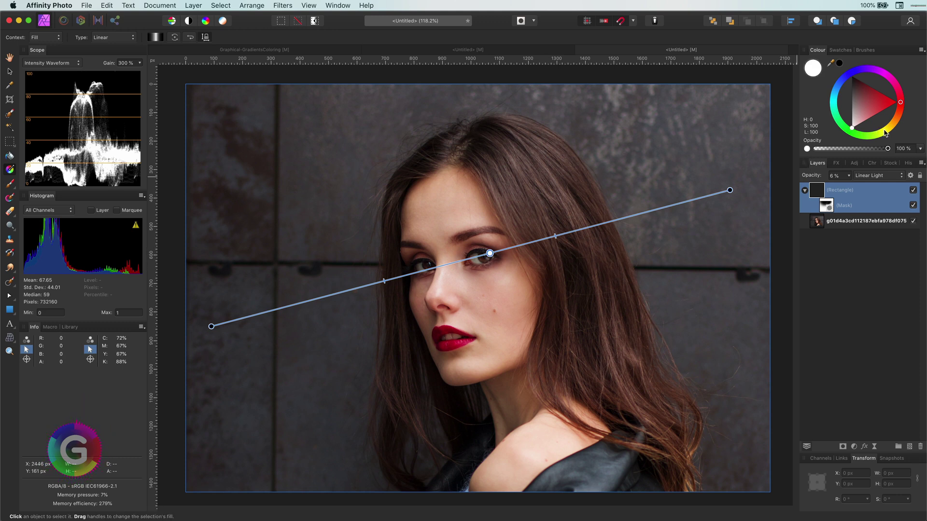
left_click_drag(886, 133, 894, 117)
left_click_drag(488, 253, 423, 270)
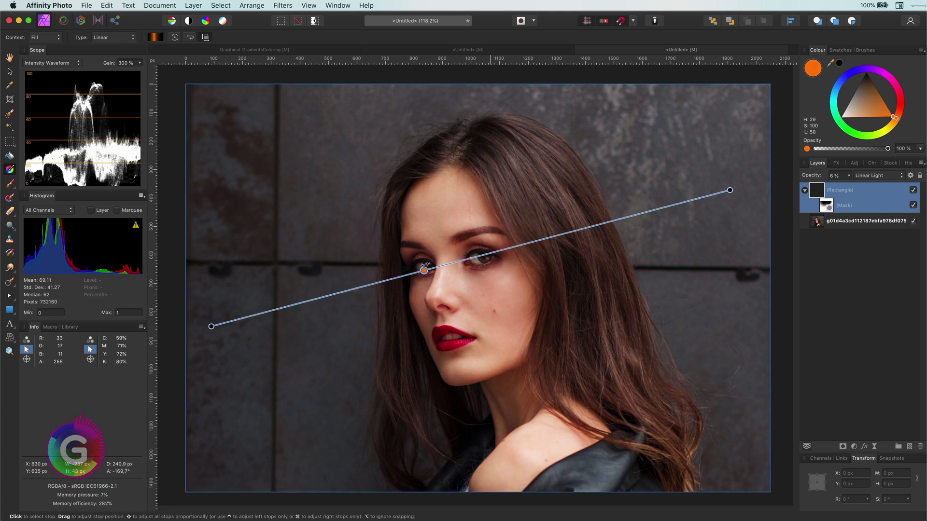
Step: Deselect everything and hide the rectangle layer to compare the photo without the light effect
key("v")
key("Escape")
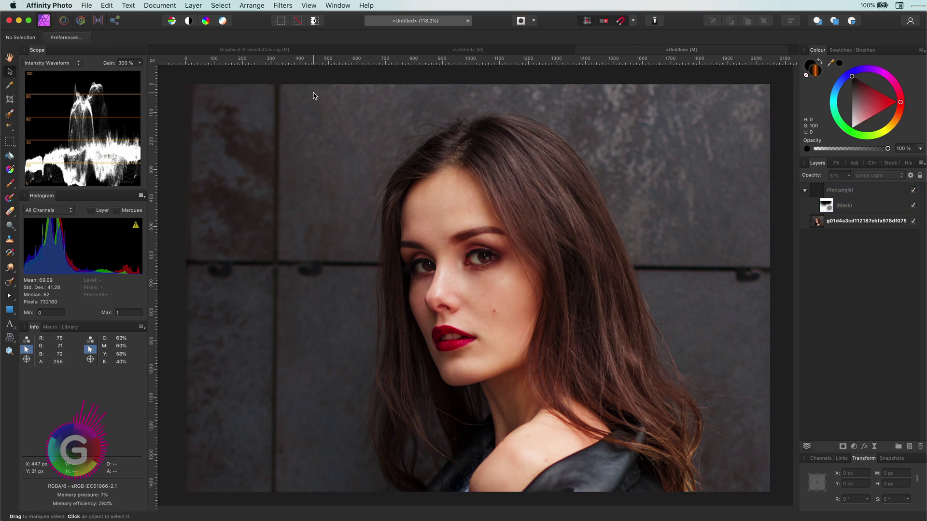
left_click(912, 191)
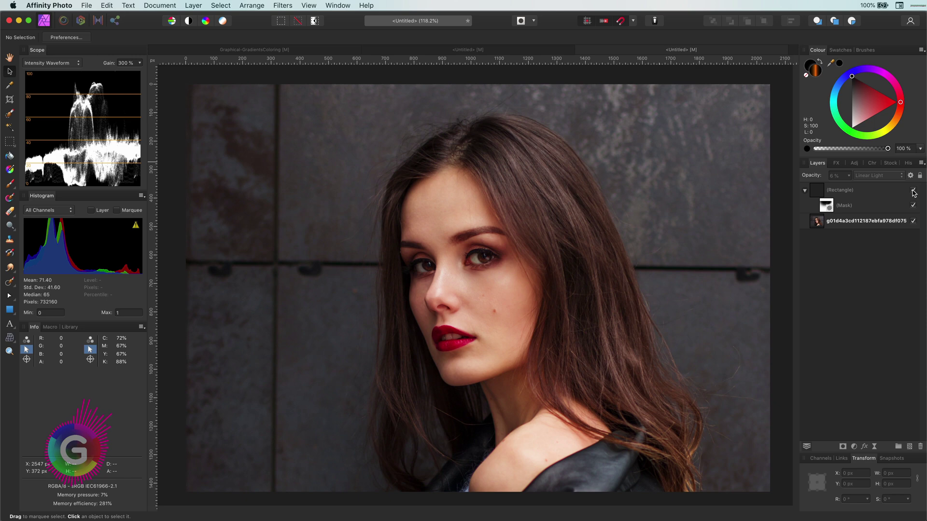
Step: Hide the existing light rectangle layer and draw a new rectangle of about 2074 × 1510 px over the whole photo
left_click(912, 191)
left_click(847, 194)
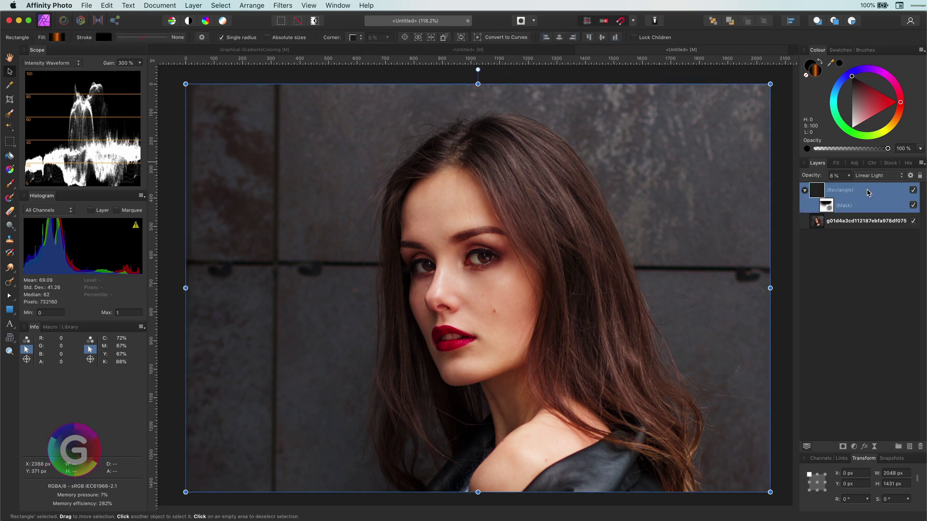
key("u")
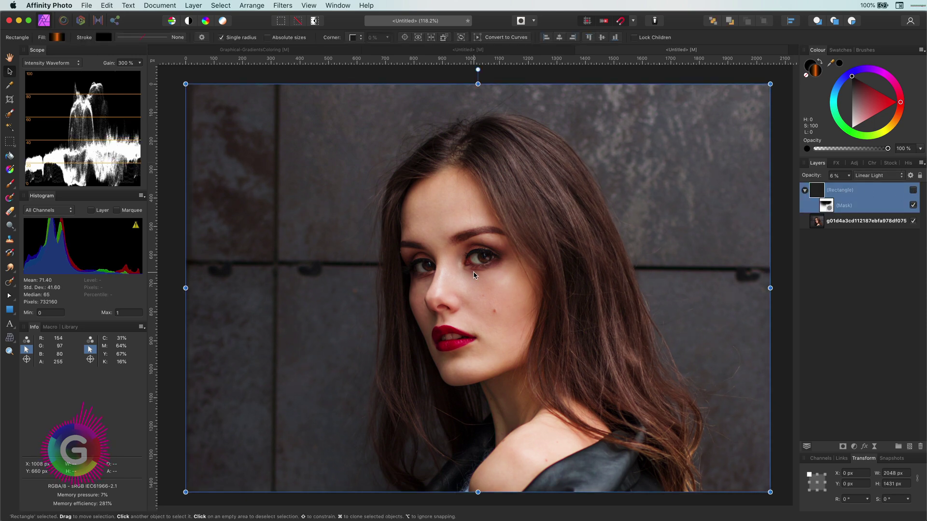
scroll(473, 239, "down", 3)
left_click_drag(279, 123, 669, 406)
left_click_drag(719, 315, 719, 315)
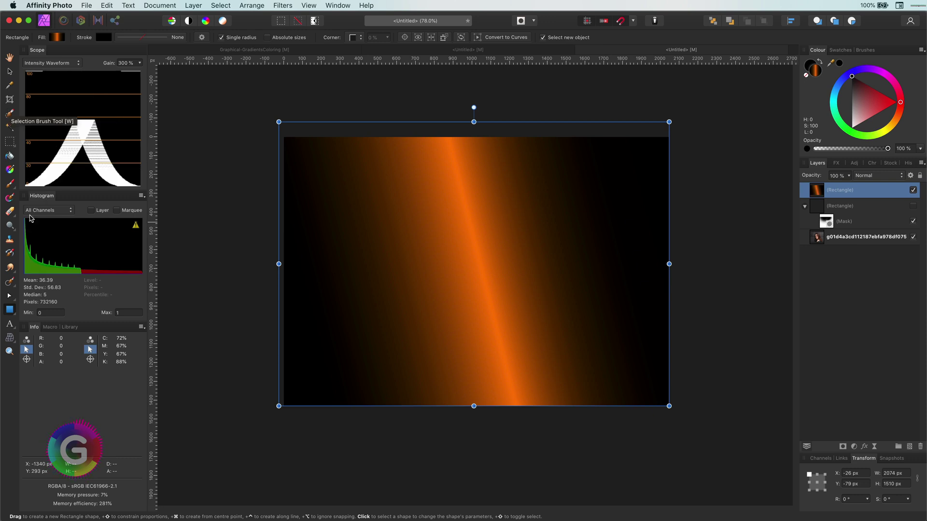
Step: Recolour both end stops of the new rectangle's gradient orange, the left one H 23, S 97, L 31, and lower their opacity to 0%
key("g")
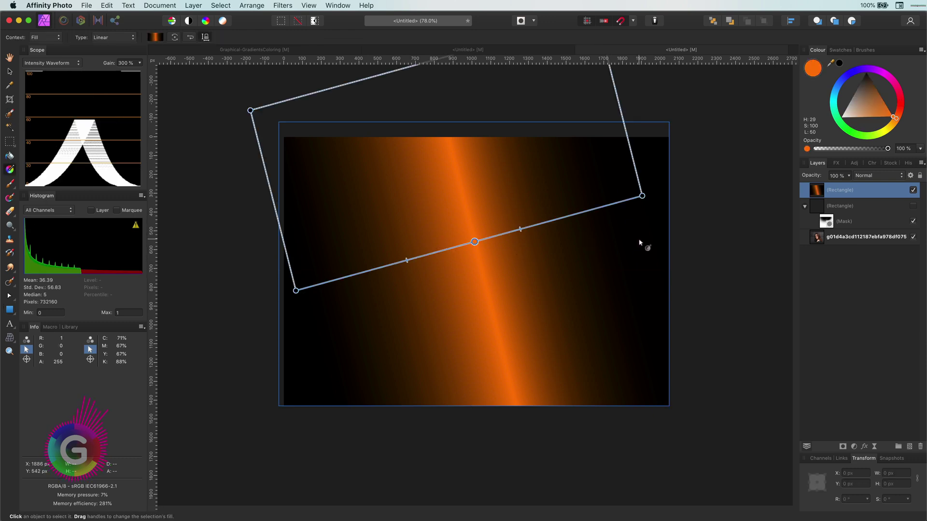
left_click(296, 290)
left_click(898, 115)
left_click_drag(887, 108, 882, 97)
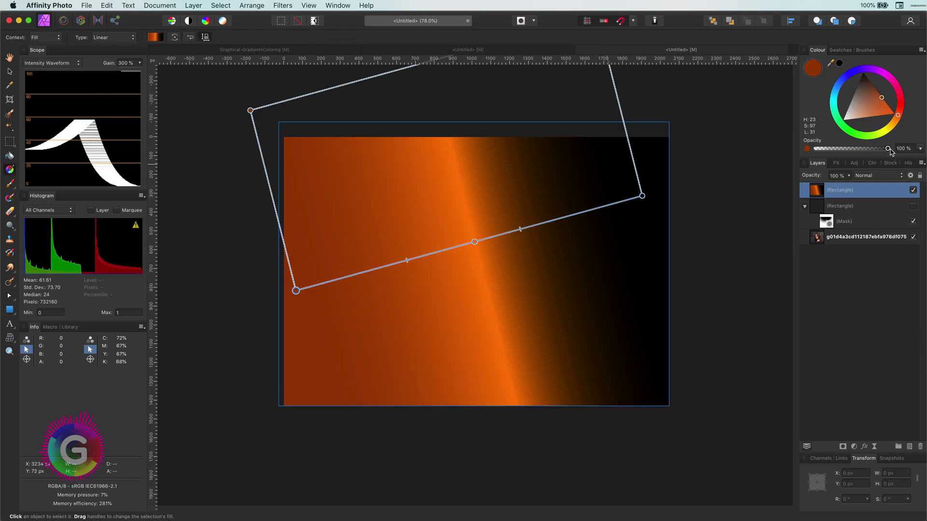
left_click_drag(888, 148, 795, 149)
left_click(642, 195)
left_click_drag(899, 104, 897, 115)
left_click_drag(887, 148, 769, 153)
Step: Spread both gradient midpoints outward from the centre stop and set the rectangle layer to Linear Light at 30% opacity
left_click_drag(493, 236, 551, 220)
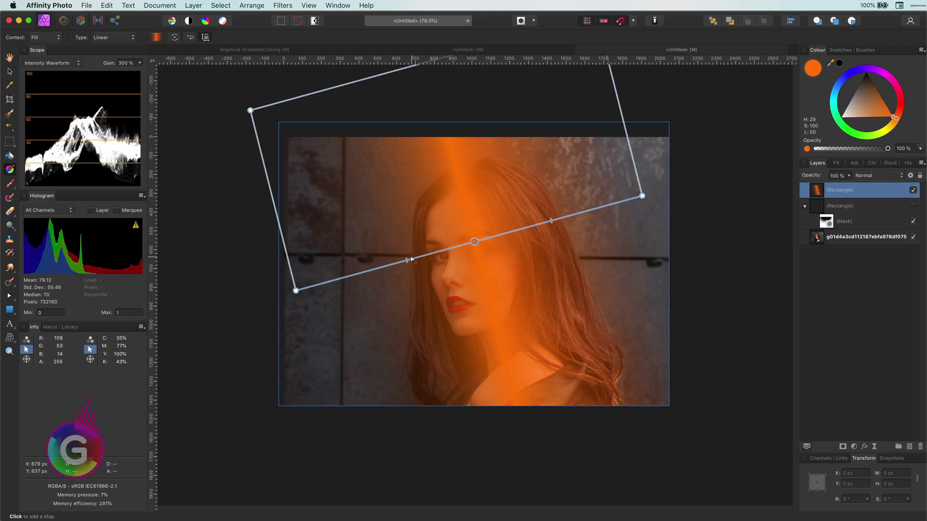
left_click_drag(453, 248, 386, 267)
left_click(870, 175)
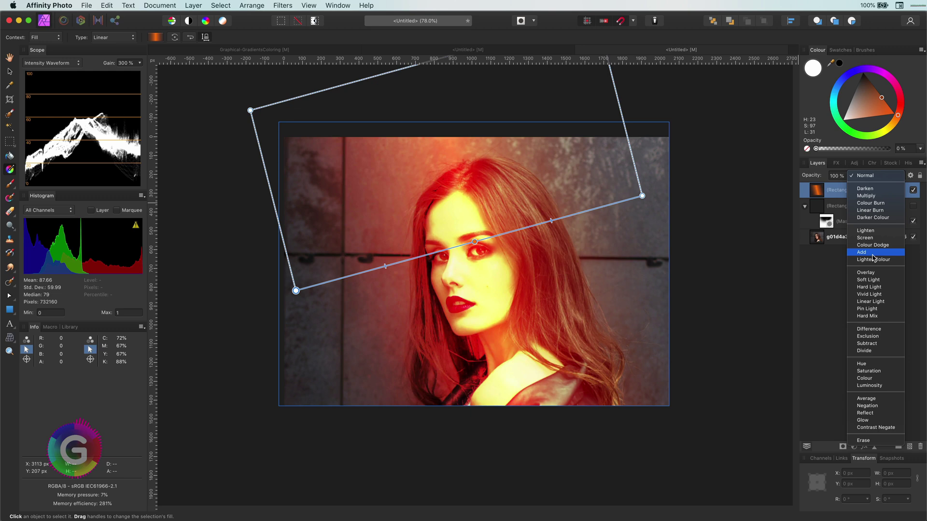
left_click(869, 301)
left_click_drag(804, 180, 780, 181)
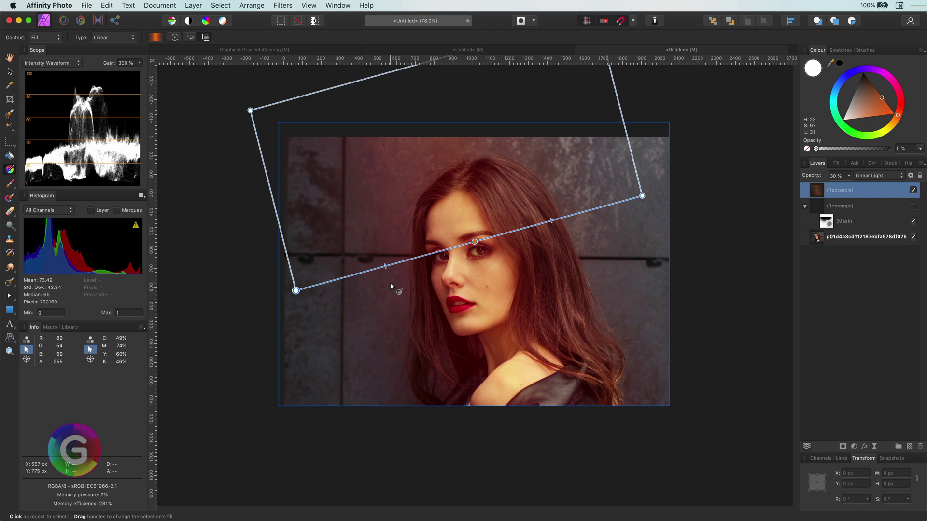
Step: Try fading the rectangle's effect in the highlights with its underlying composition blend range, and undo the change
key("super+plus")
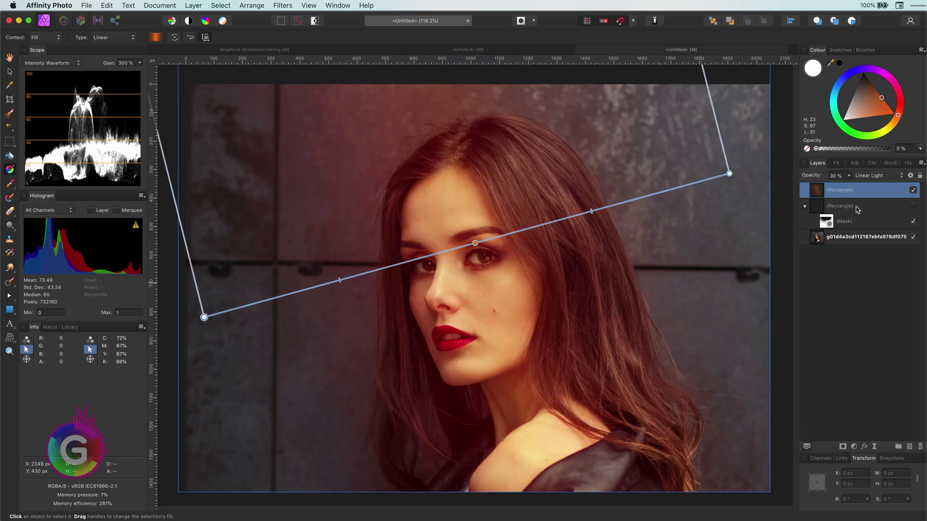
left_click(911, 175)
left_click(221, 320)
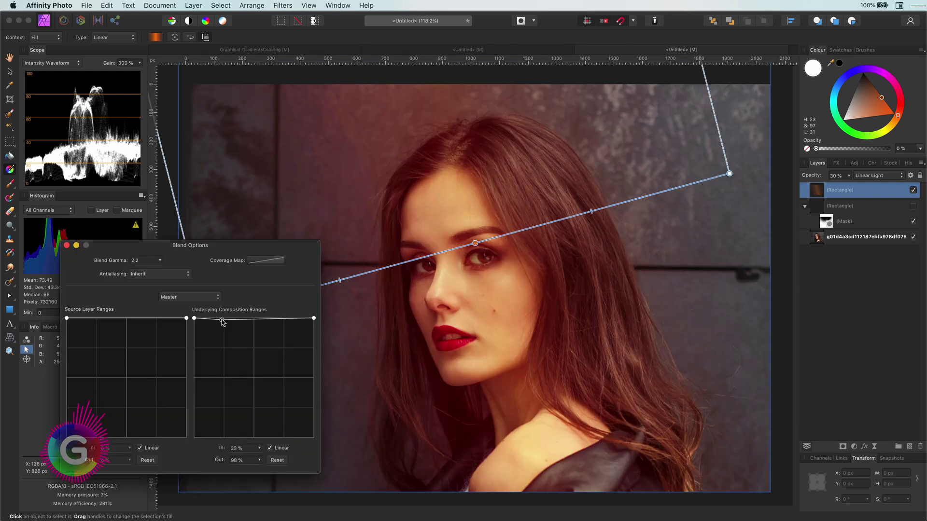
left_click(281, 319)
left_click_drag(313, 318, 319, 482)
left_click_drag(194, 318, 224, 318)
left_click(67, 246)
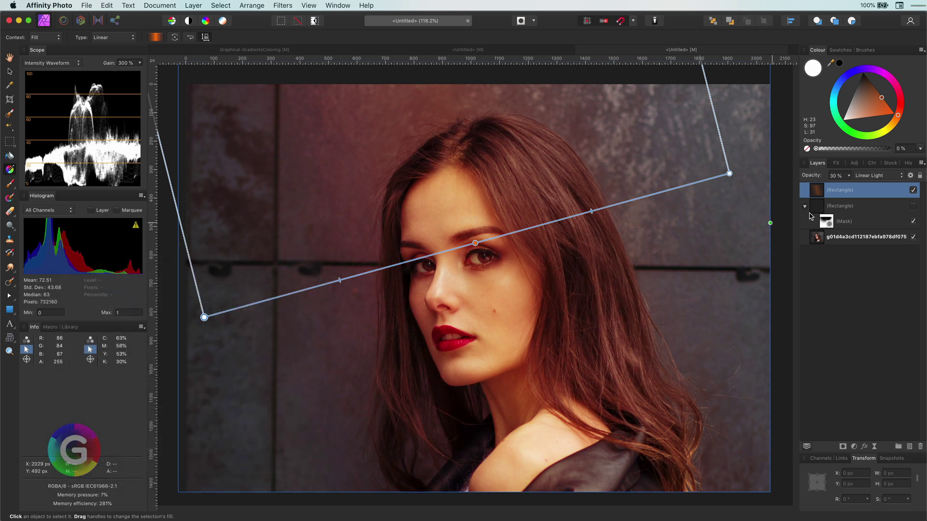
key("super+z")
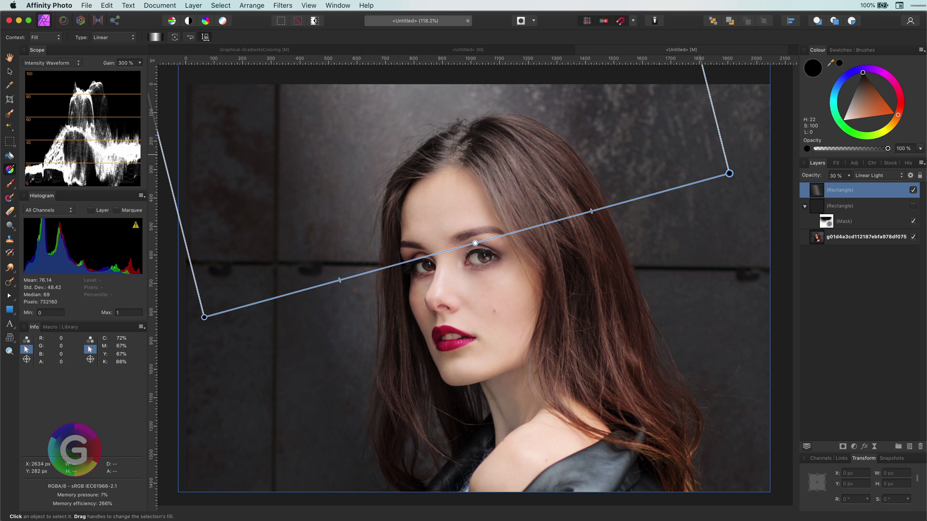
Step: Set the rectangle layer to Subtract and recolour its gradient with white end stops and a black centre stop
left_click(875, 176)
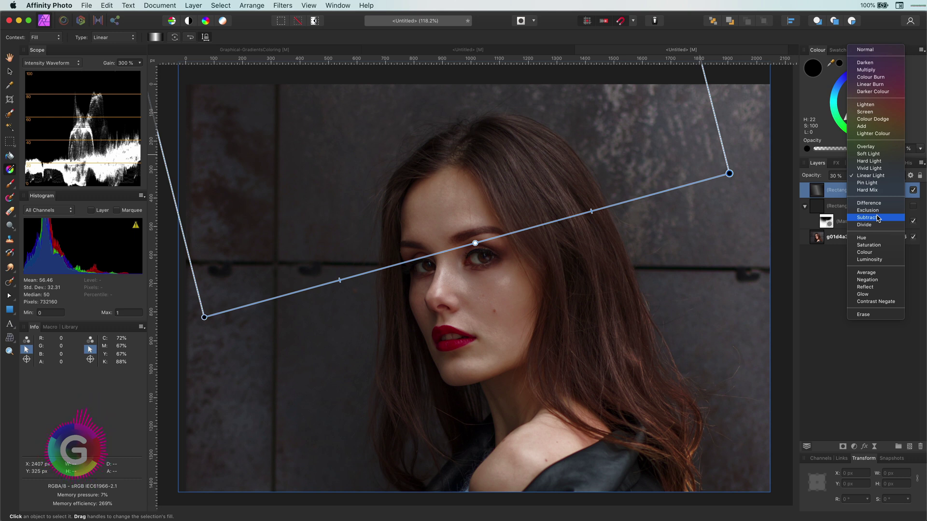
left_click(868, 218)
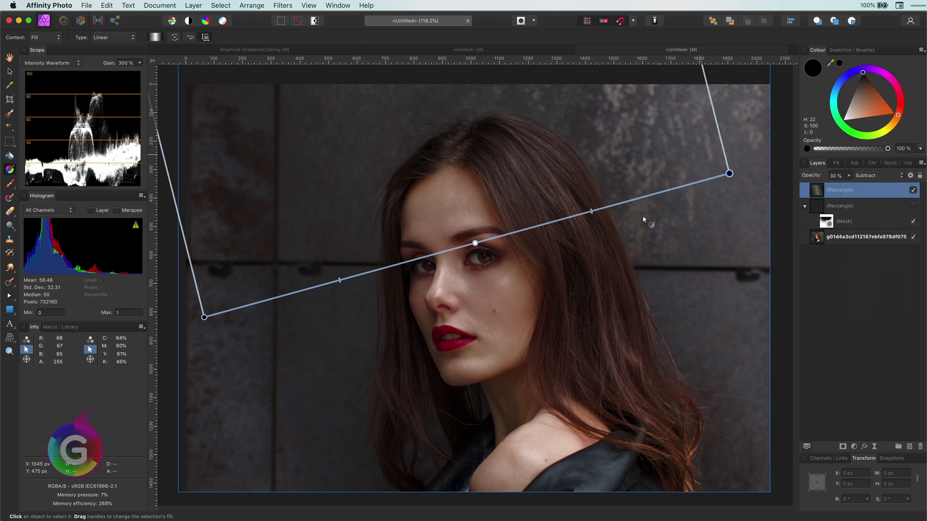
left_click(840, 120)
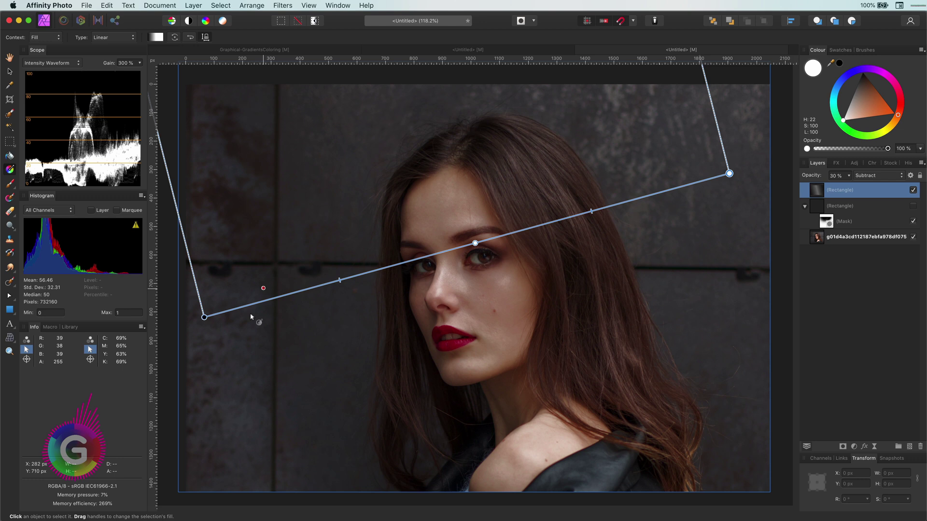
left_click(205, 317)
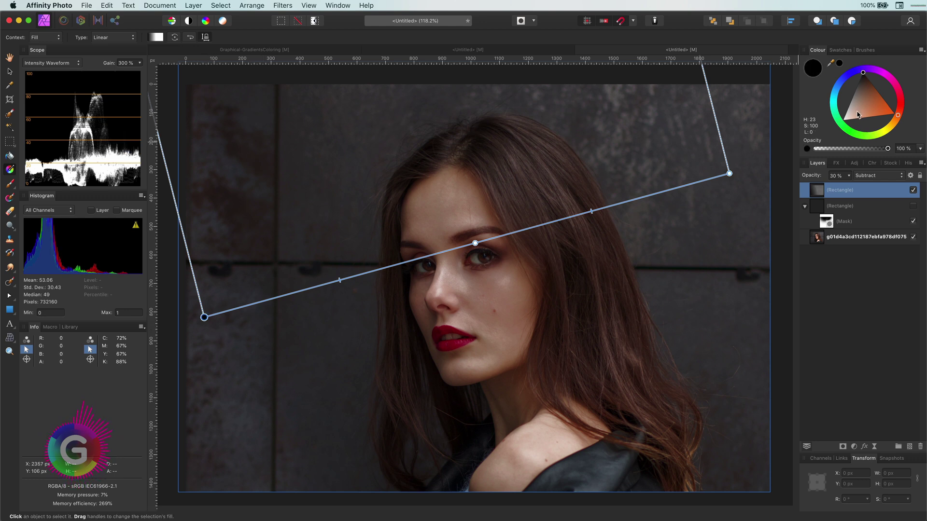
left_click_drag(856, 110, 831, 133)
left_click(843, 120)
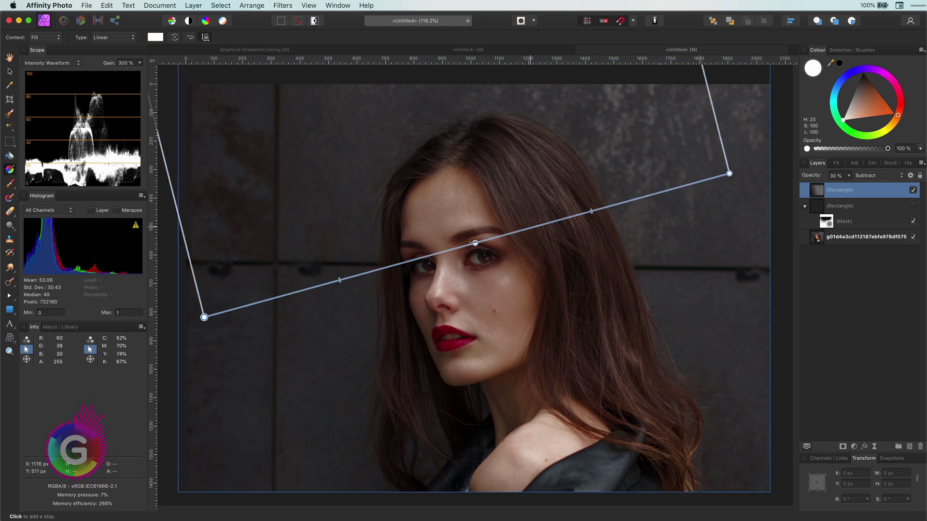
left_click(866, 72)
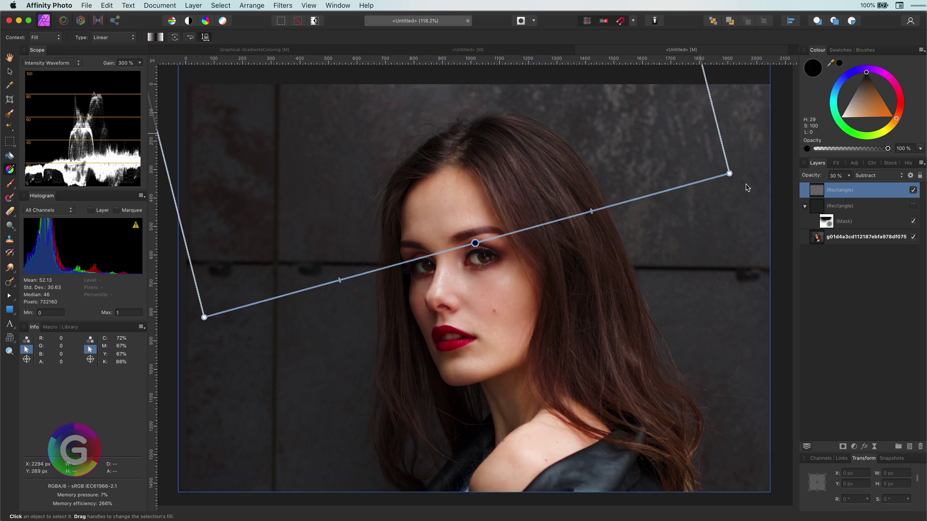
Step: Lower the rectangle layer's opacity to 24% and shift the gradient's left midpoint toward its left end
left_click(11, 73)
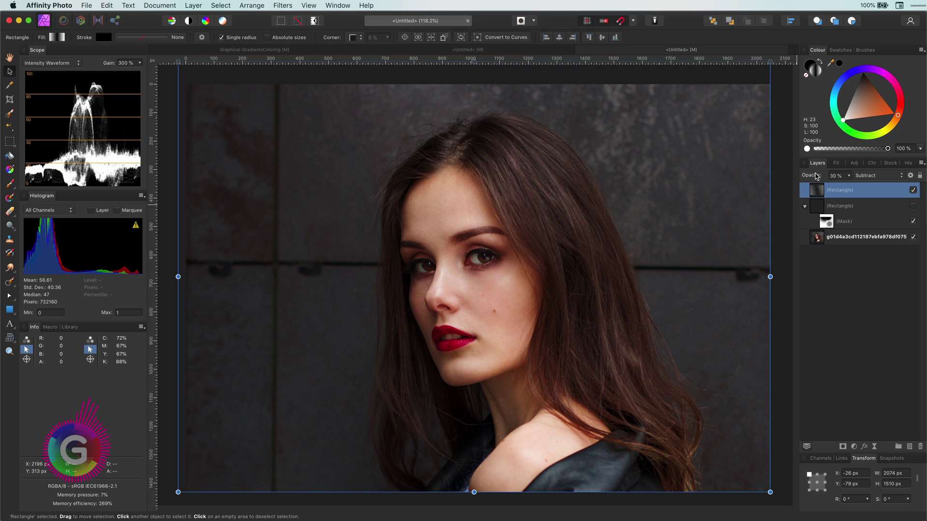
mouse_move(816, 176)
left_mouse_down()
mouse_move(843, 175)
mouse_move(811, 178)
left_mouse_up()
key("g")
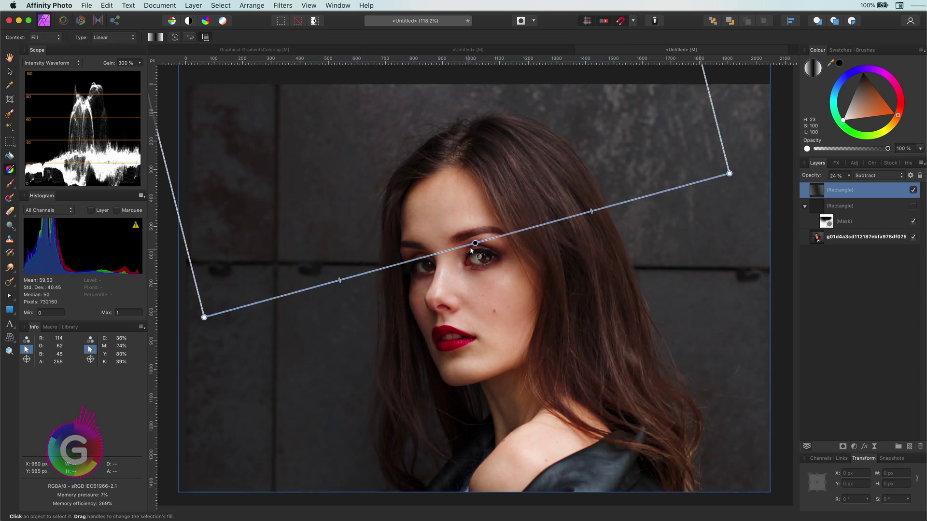
left_click(475, 244)
left_click_drag(337, 281, 305, 289)
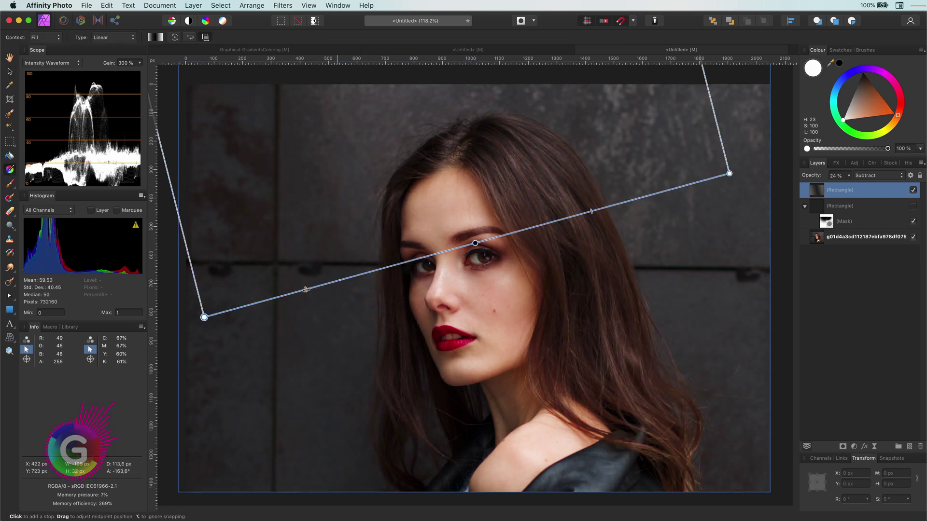
Step: Pull both gradient ends inward along the line and rebalance the midpoints and the black centre stop over the face
left_click_drag(205, 318, 242, 306)
left_click_drag(729, 174, 670, 192)
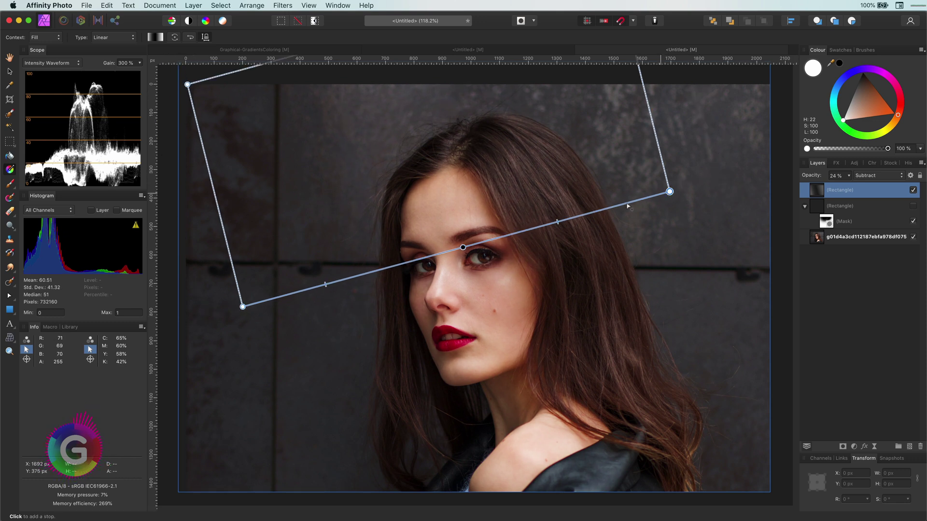
left_click_drag(557, 222, 604, 209)
left_click_drag(325, 284, 338, 281)
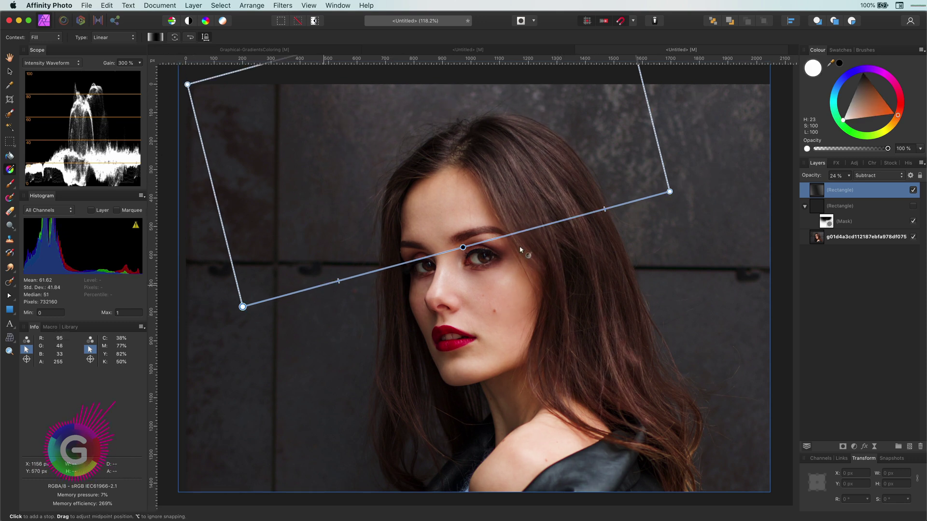
left_click_drag(463, 247, 490, 240)
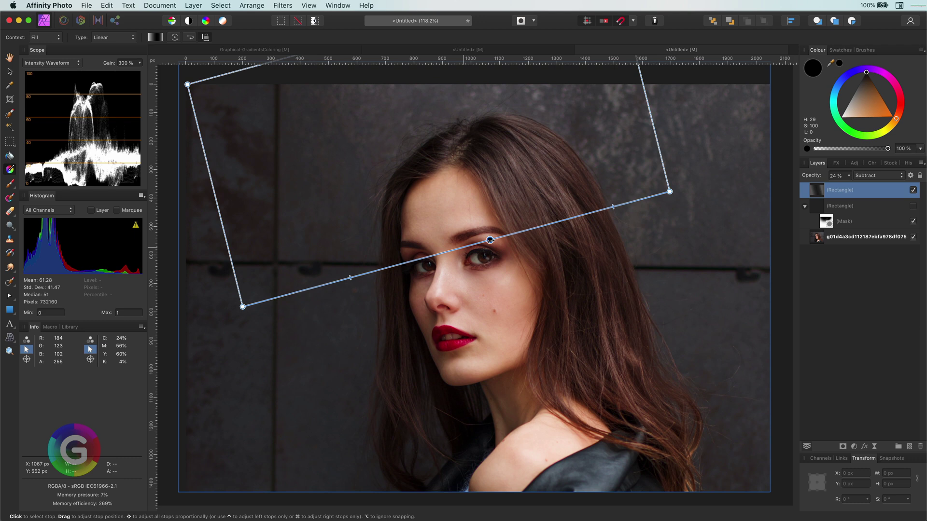
Step: Select the photo layer and compare the image with the Subtract rectangle hidden and shown
left_click(852, 239)
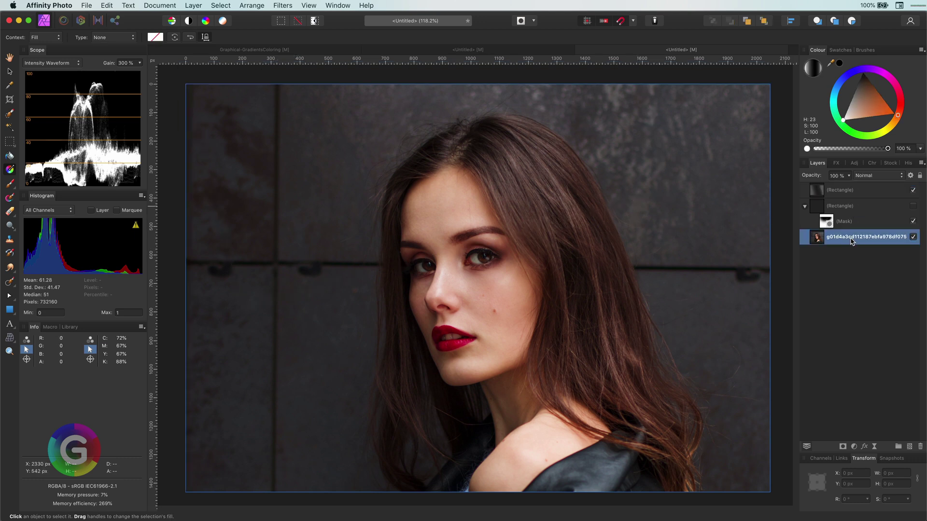
left_click(913, 191)
left_click(913, 190)
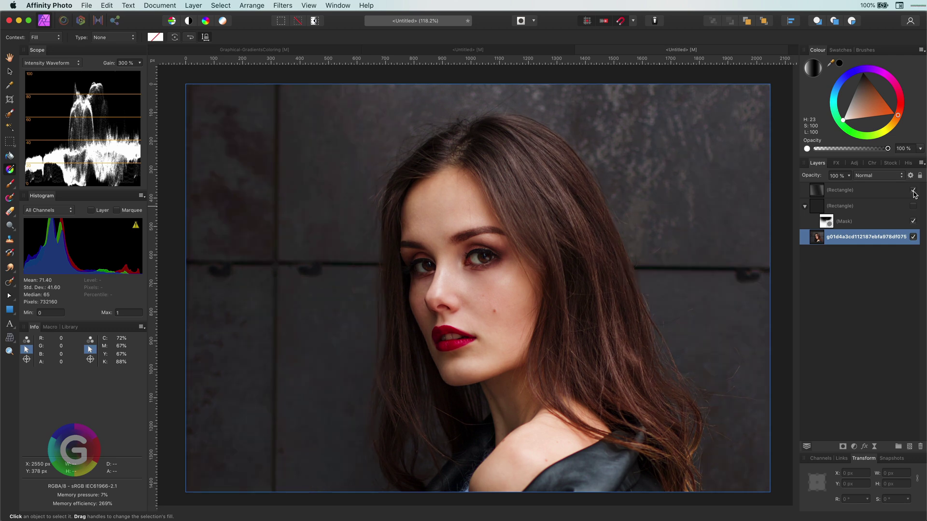
Step: Paste a Linear Light copy of the rectangle layer, with its left gradient end at the photo's edge in green (H 114, S 100, L 50)
key("super+v")
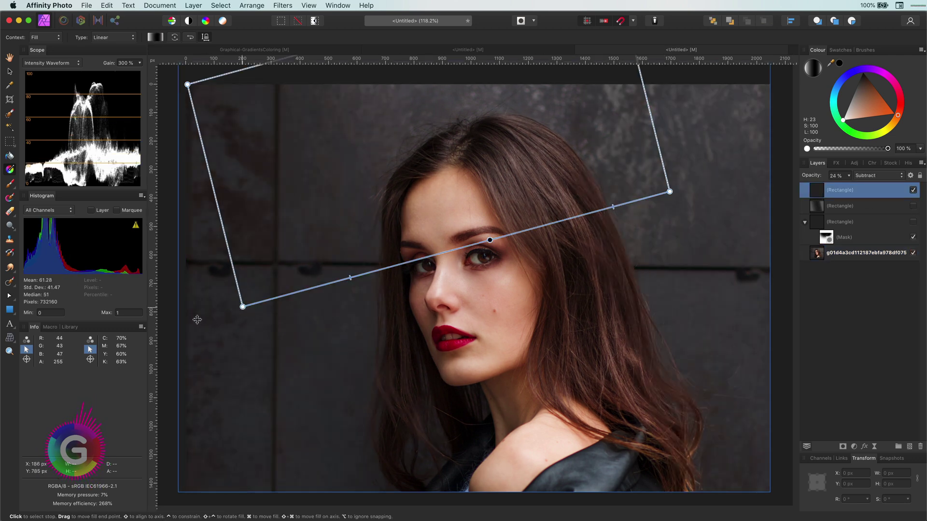
left_click_drag(242, 307, 185, 324)
left_click(854, 133)
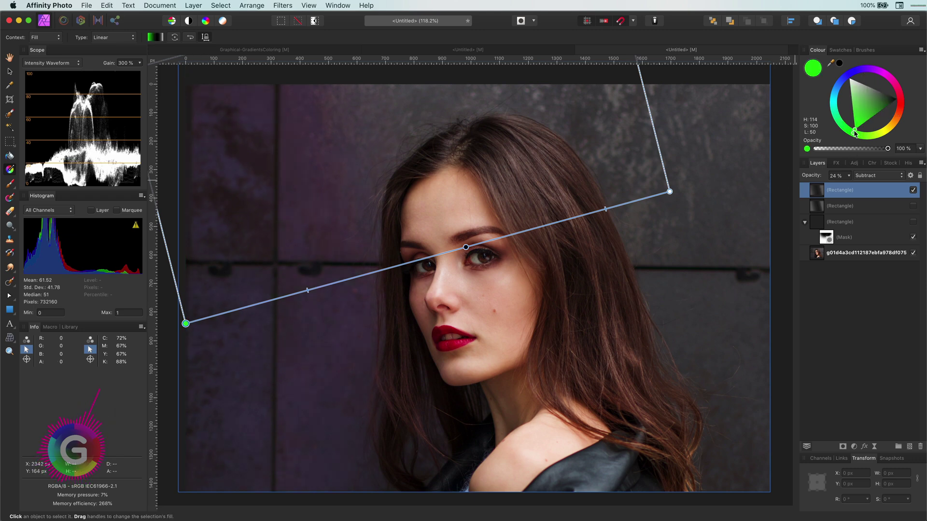
left_click(869, 175)
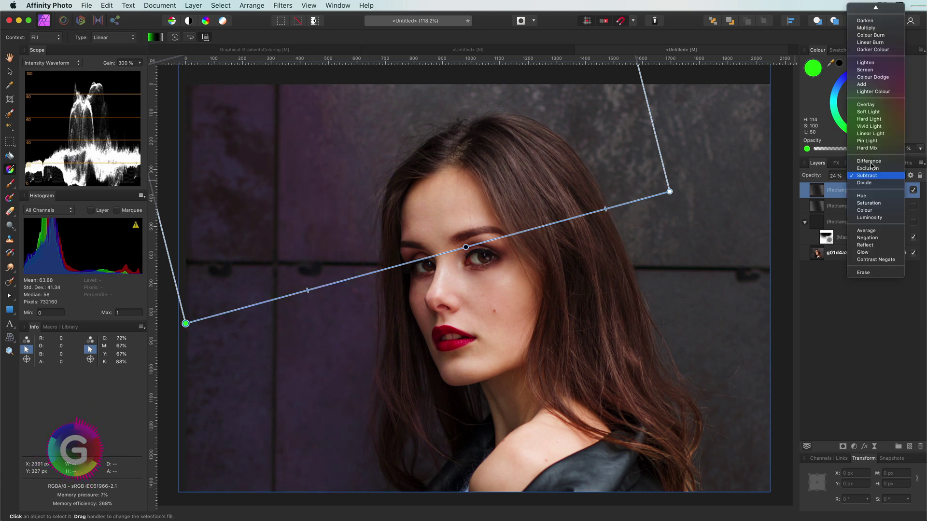
left_click(871, 134)
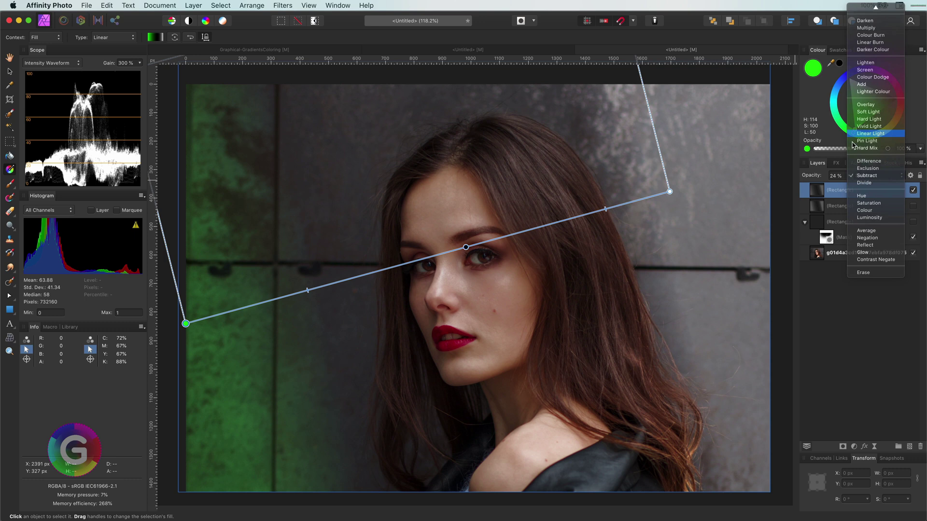
Step: Recolour the right end stop green (H 116, S 100, L 50), extend it to the photo's right edge and move the centre stop left between the eyes
left_click(670, 191)
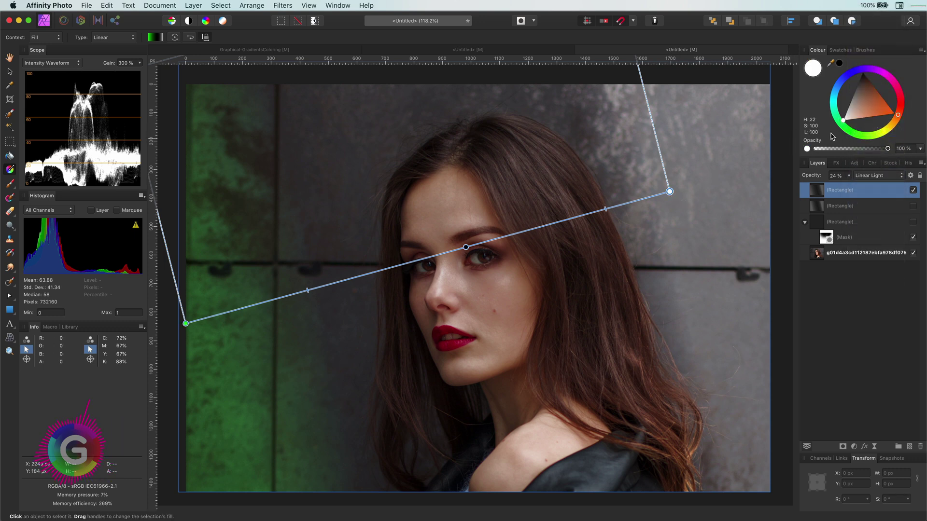
left_click(854, 132)
left_click_drag(669, 191, 769, 161)
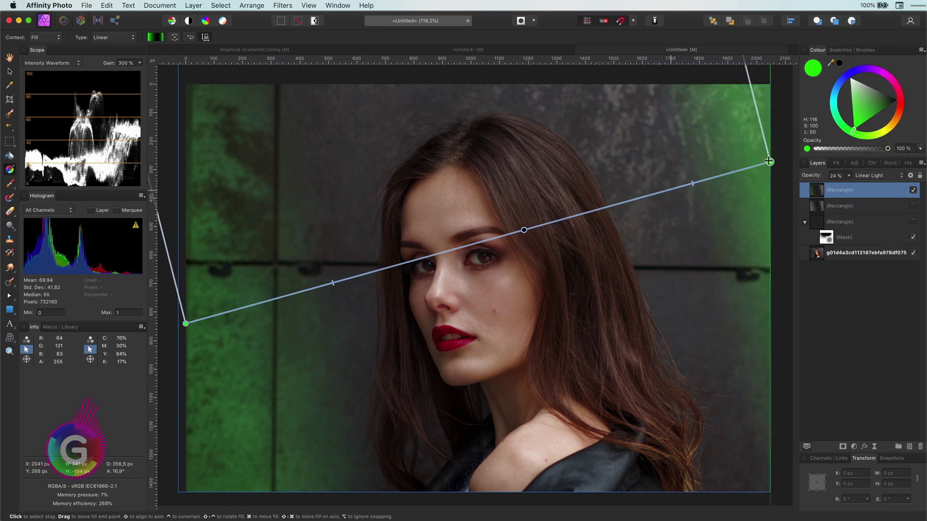
left_click_drag(524, 229, 451, 249)
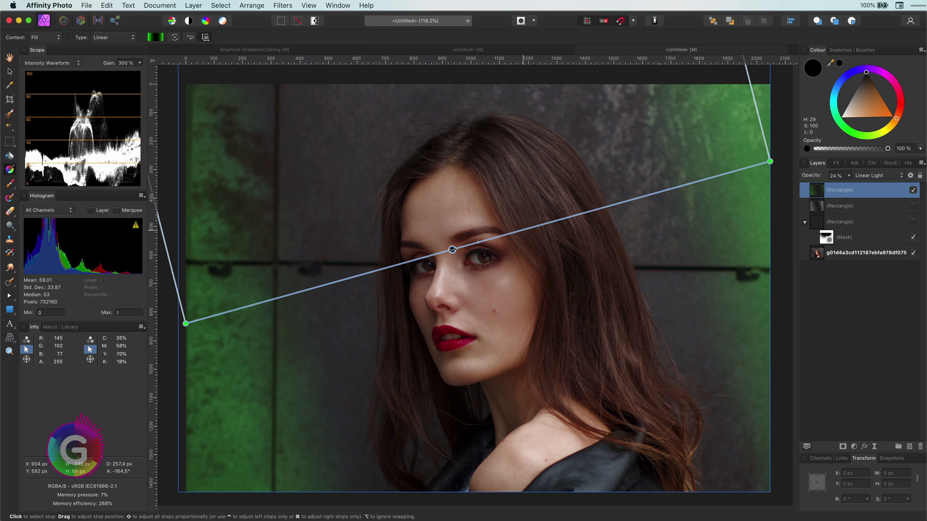
Step: Darken the gradient's green end stops and recolour the centre stop bright green (H 108, S 100, L 50)
left_click(770, 162)
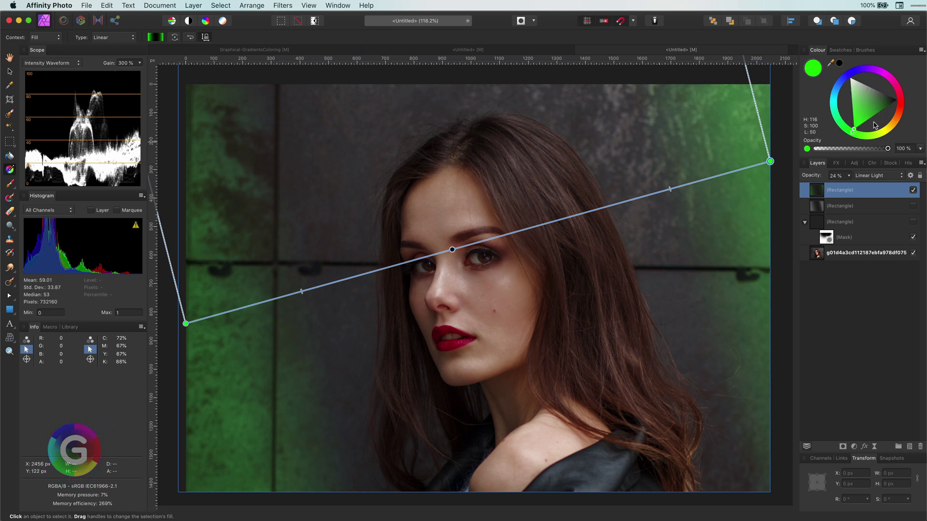
left_click_drag(855, 126, 872, 116)
left_click(186, 323)
left_click(452, 249)
left_click(858, 133)
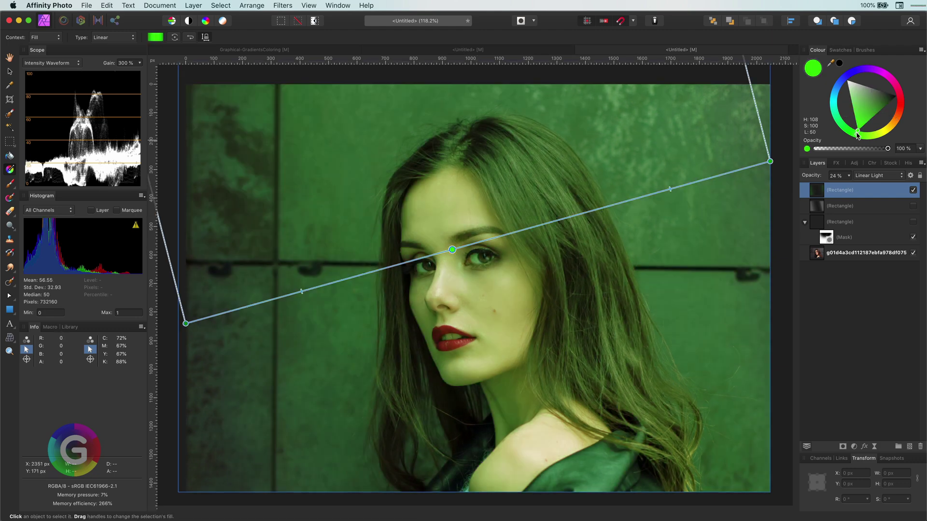
Step: Make the centre stop of the green linear gradient fully transparent by setting its opacity to 0%
left_click_drag(888, 148, 841, 157)
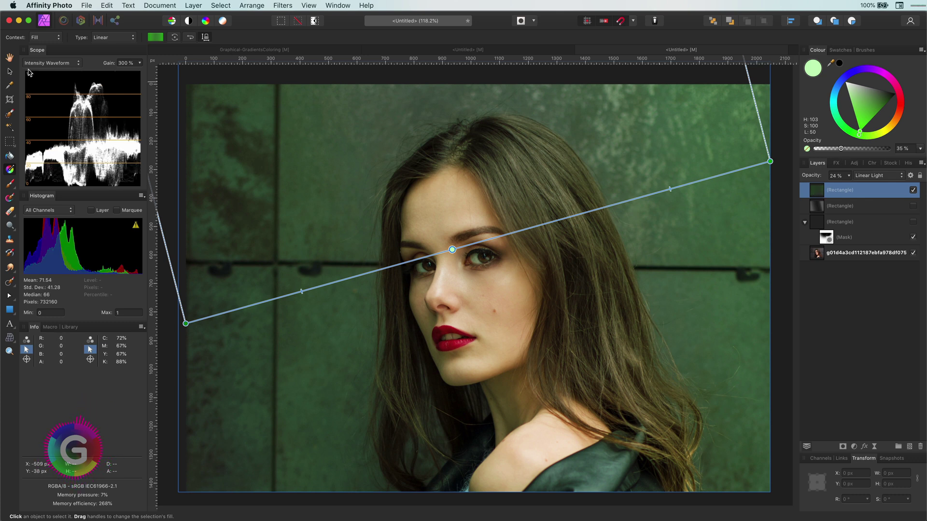
left_click(9, 71)
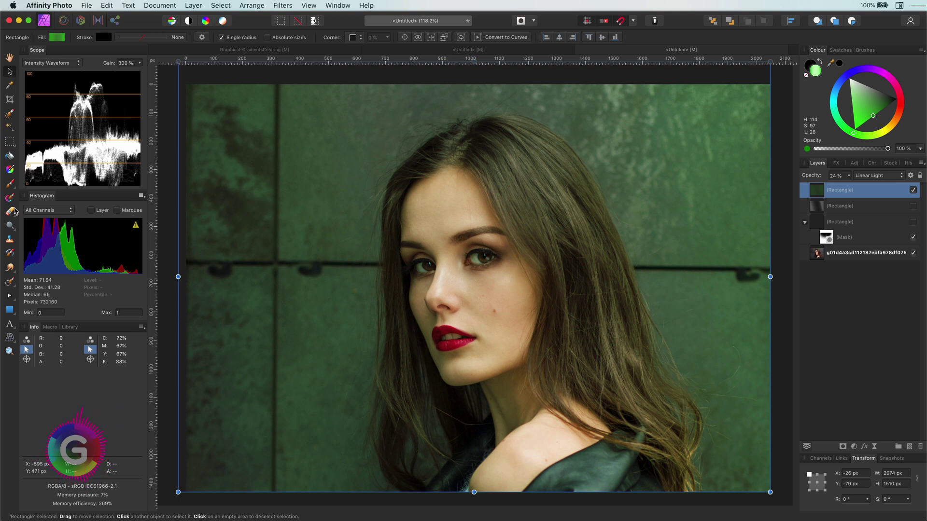
left_click(10, 170)
left_click(452, 250)
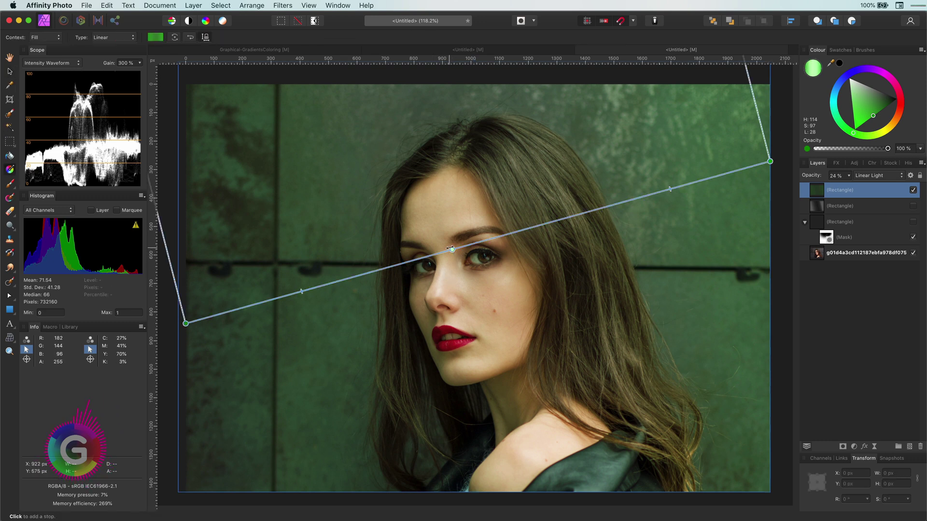
left_click_drag(888, 148, 803, 152)
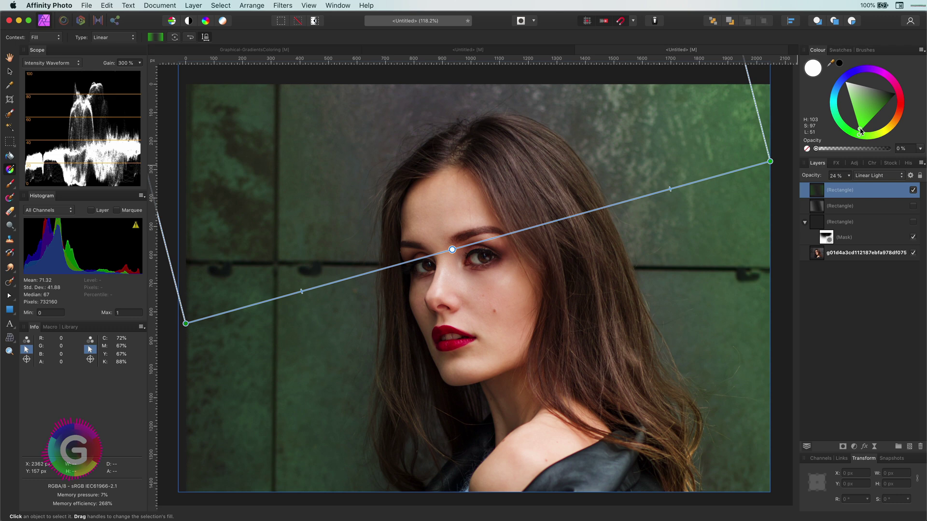
Step: Pull the gradient's two midpoints in close to the transparent centre stop between the eyes
left_click_drag(861, 131, 873, 124)
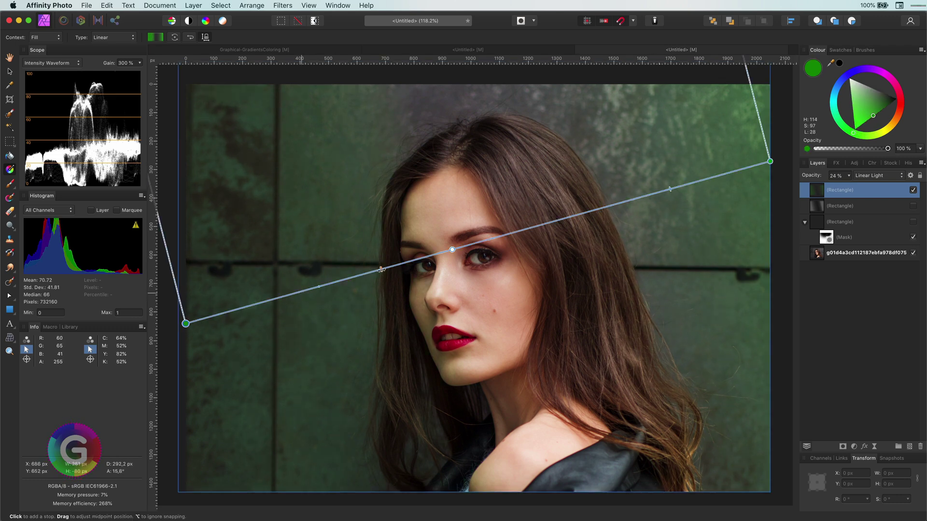
left_click_drag(448, 250, 511, 233)
key("super+z")
left_click_drag(374, 272, 382, 269)
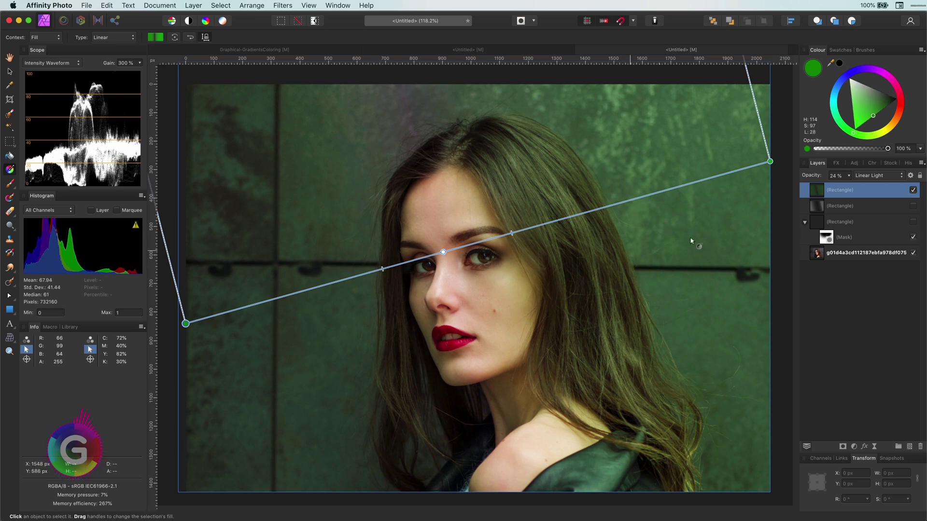
Step: Set the Linear Light rectangle's opacity to 13% and add a gradient stop at the hair beside the face
mouse_move(806, 176)
left_mouse_down()
mouse_move(851, 177)
mouse_move(803, 186)
left_mouse_up()
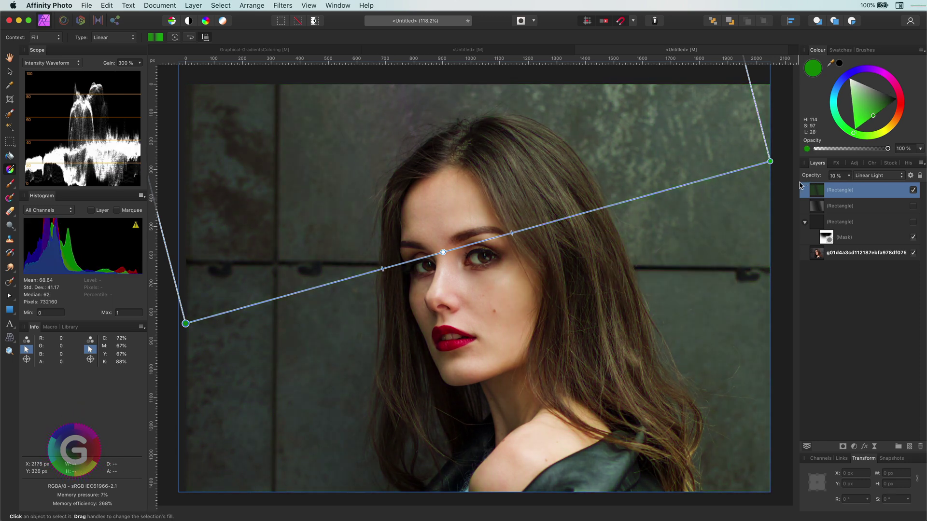
left_click(382, 268)
key("super+z")
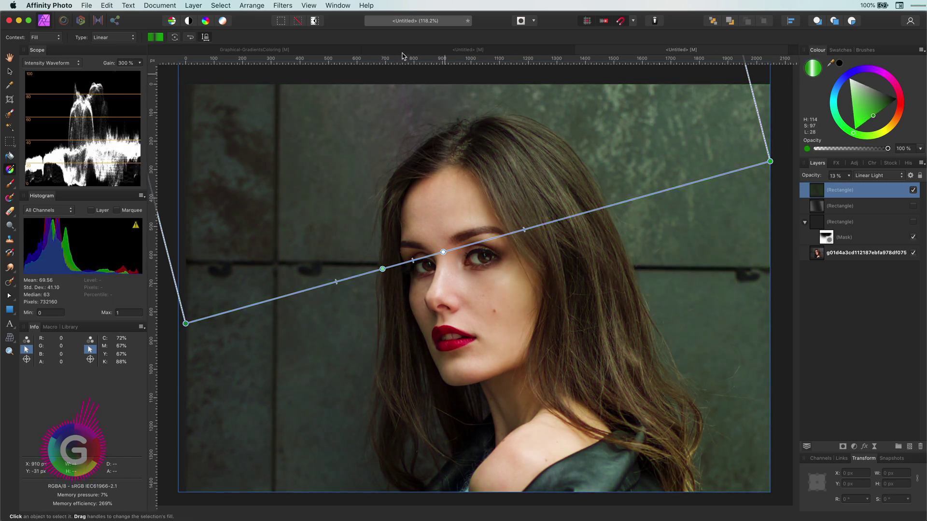
Step: Draw a new rectangle of about 2074 × 1595 px over the whole photo and set its gradient fill to Radial
key("v")
scroll(320, 269, "down", 4)
key("m")
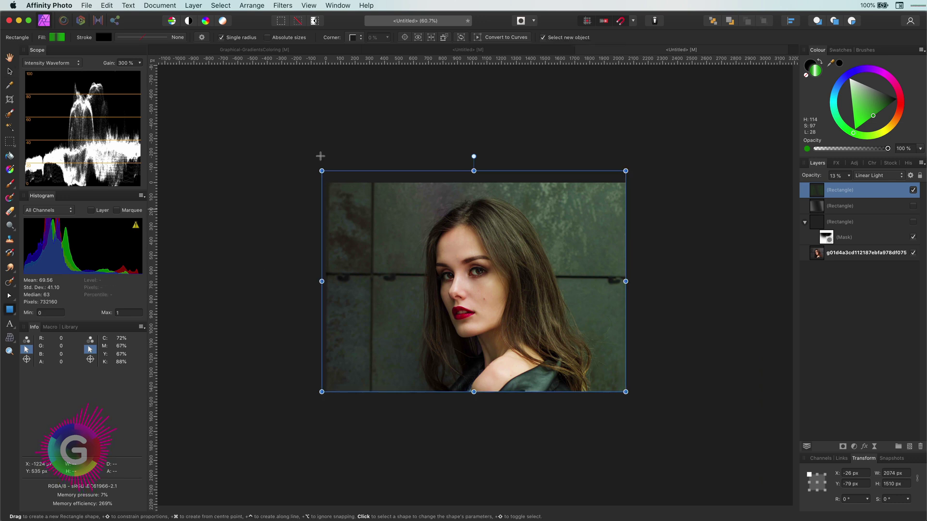
left_click_drag(322, 159, 624, 392)
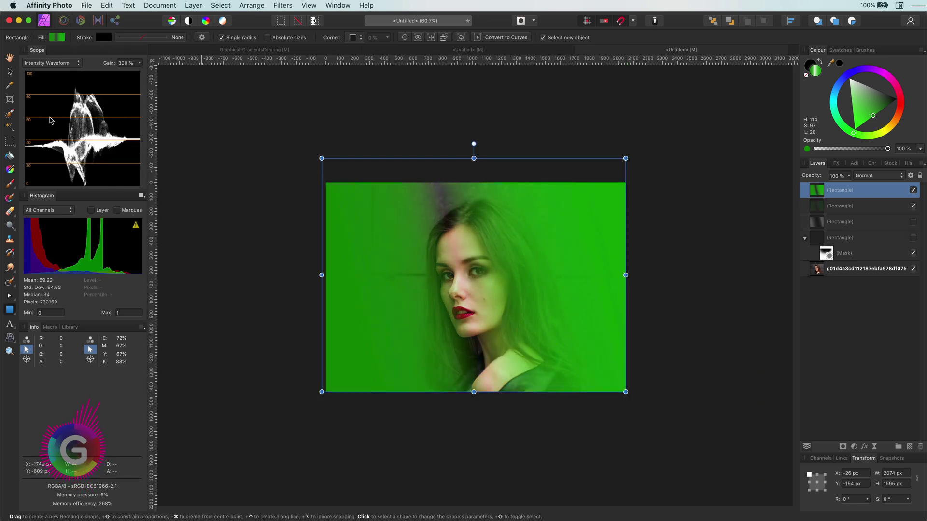
left_click(9, 169)
left_click(113, 37)
left_click(102, 57)
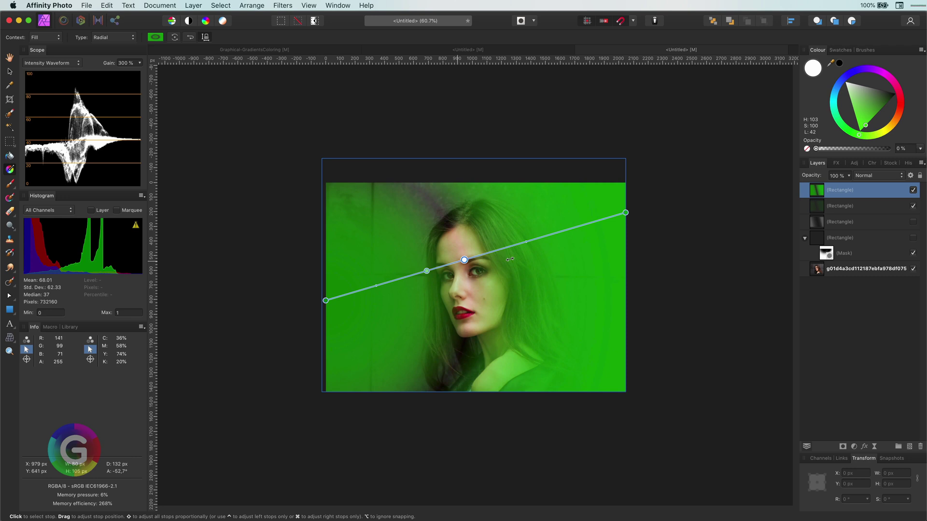
Step: Delete the radial gradient's intermediate stops and set the centre stop's opacity to 0%
left_click_drag(509, 259, 459, 261)
key("BackSpace")
key("BackSpace")
left_click_drag(620, 217, 575, 234)
left_click(436, 282)
left_click_drag(887, 149, 786, 161)
Step: Centre the radial gradient on the face, ending just beyond the hair, and darken its outer green stop (H 116, S 87, L 22)
left_click_drag(436, 281, 485, 281)
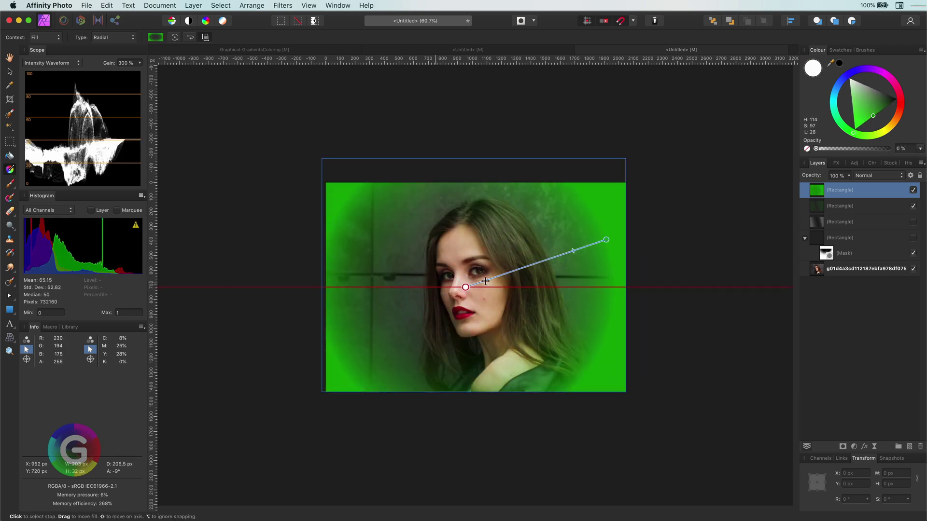
left_click_drag(607, 239, 524, 269)
left_click_drag(464, 288, 469, 288)
left_click_drag(576, 259, 591, 251)
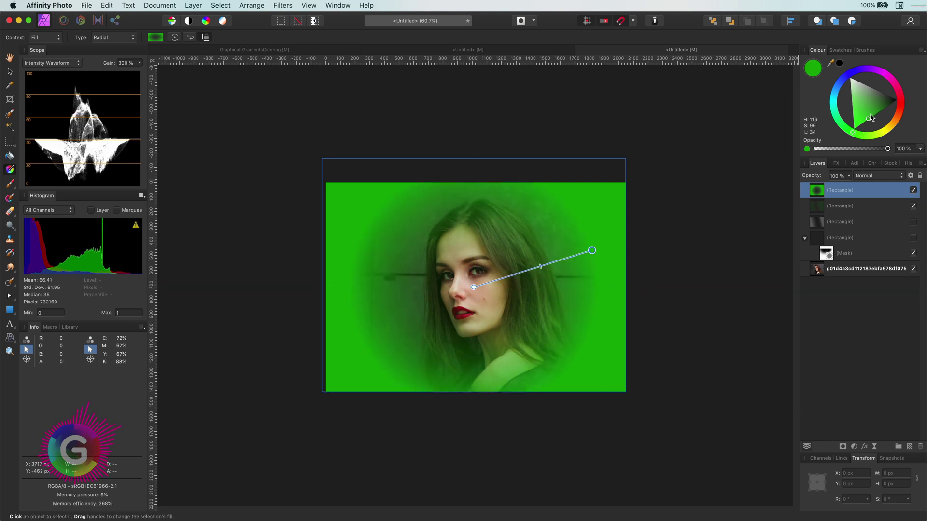
left_click_drag(871, 118, 878, 113)
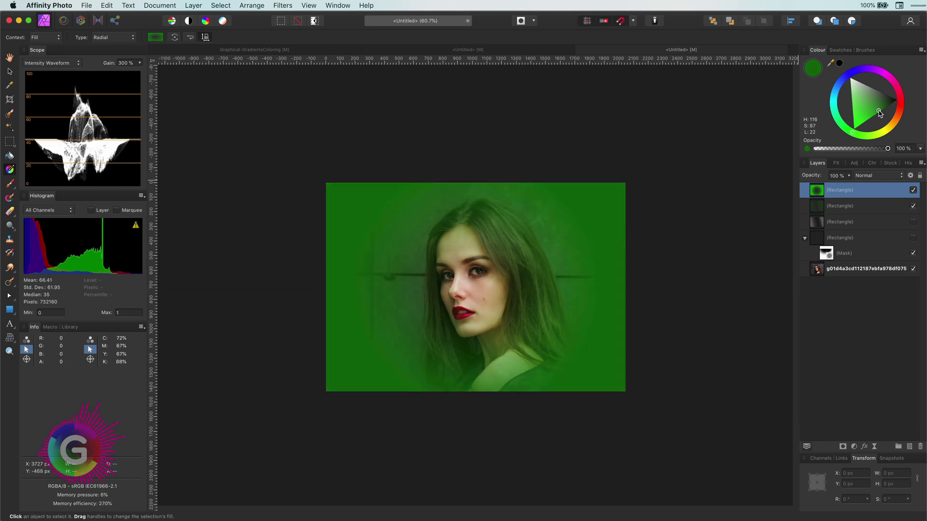
Step: Set the radial rectangle's blend mode to Glow and its layer opacity to 43%
left_click(873, 176)
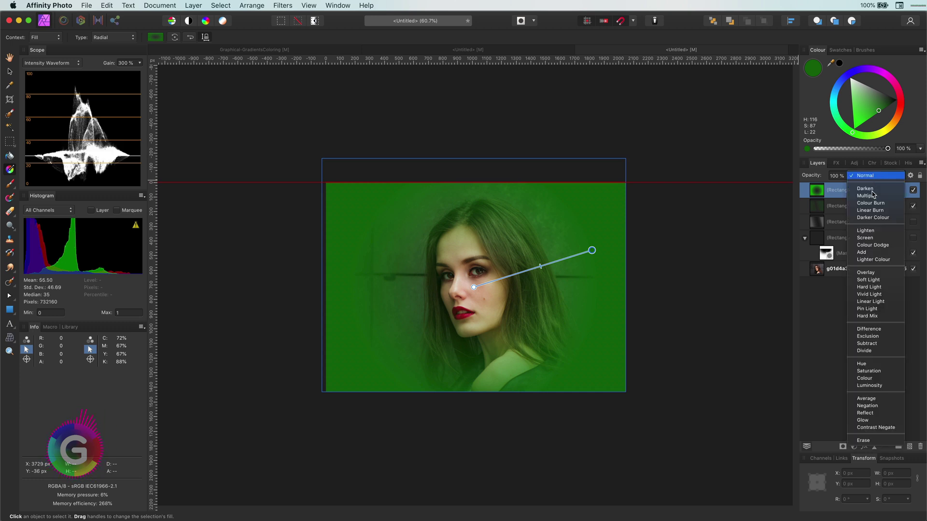
left_click(869, 420)
key("v")
left_click(501, 117)
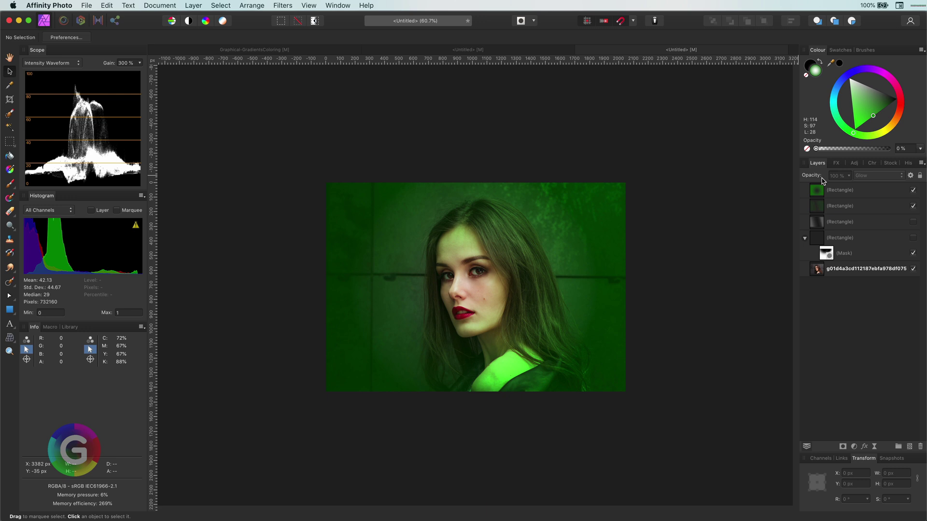
left_click(822, 188)
left_click_drag(812, 176, 780, 178)
scroll(473, 289, "up", 5)
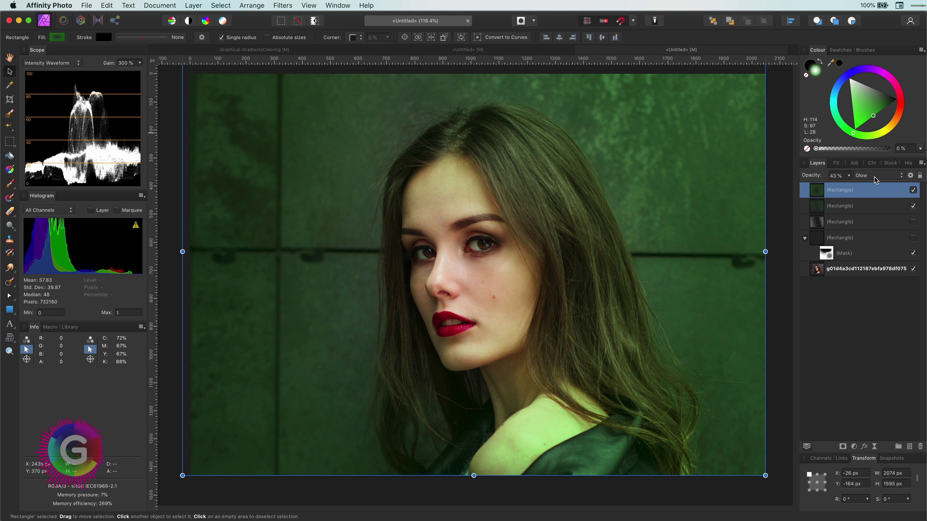
Step: Switch the radial rectangle's blend mode to Reflect and compare the image with the layer hidden and shown
left_click(876, 180)
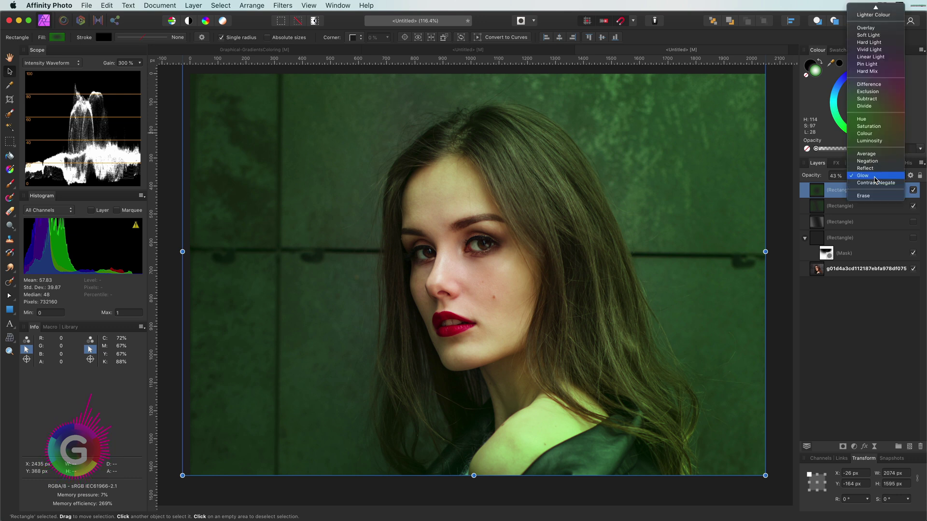
left_click(865, 168)
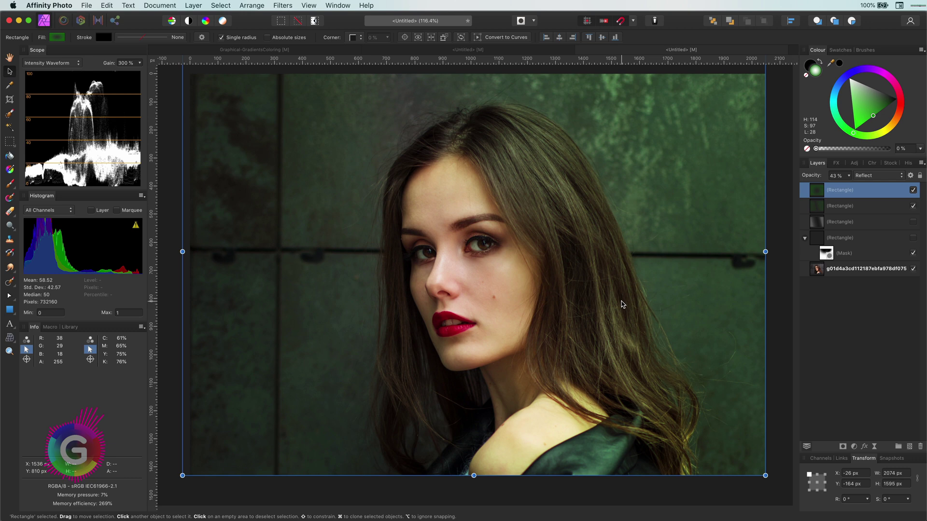
scroll(623, 305, "up", 1)
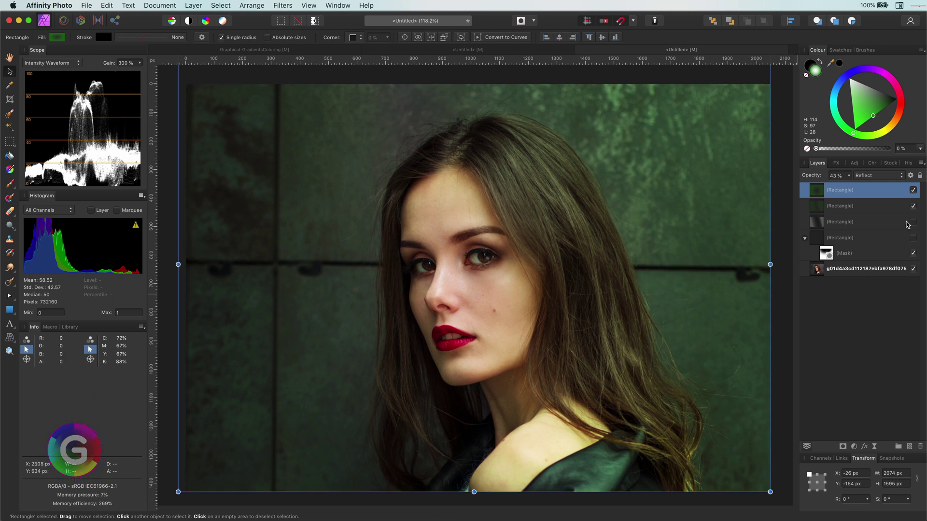
left_click(913, 190)
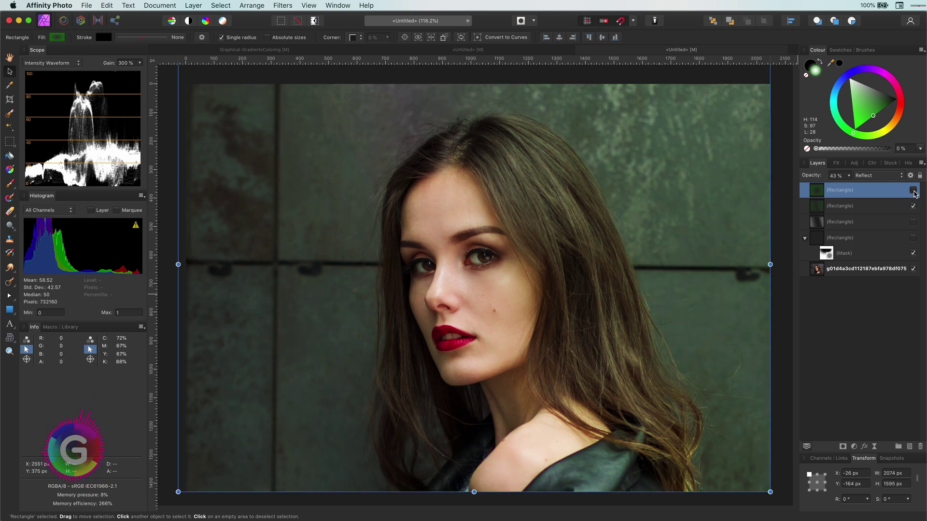
left_click(913, 191)
Step: Recolour the radial gradient's outer stop a brighter, fully saturated green (H 116, S 100)
left_click(10, 169)
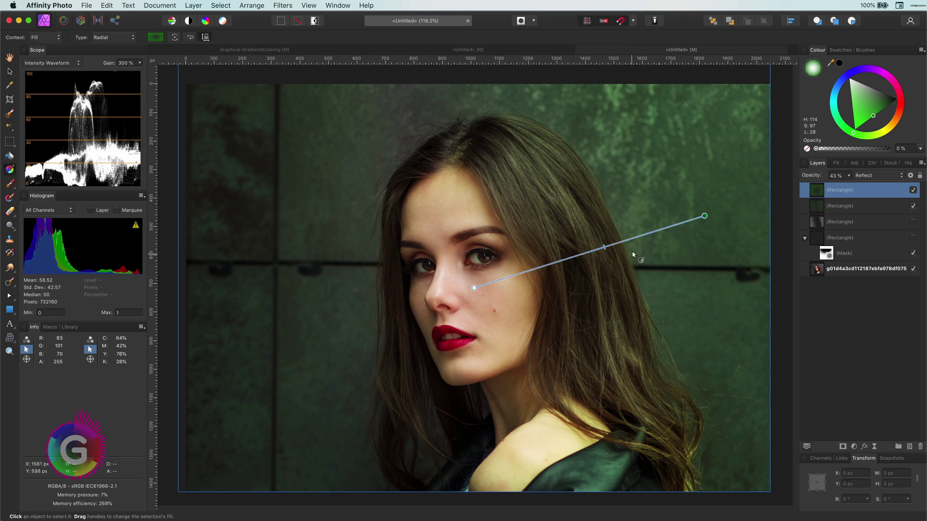
left_click(886, 108)
mouse_move(886, 107)
left_mouse_down()
mouse_move(867, 113)
mouse_move(869, 105)
mouse_move(864, 122)
mouse_move(875, 115)
left_mouse_up()
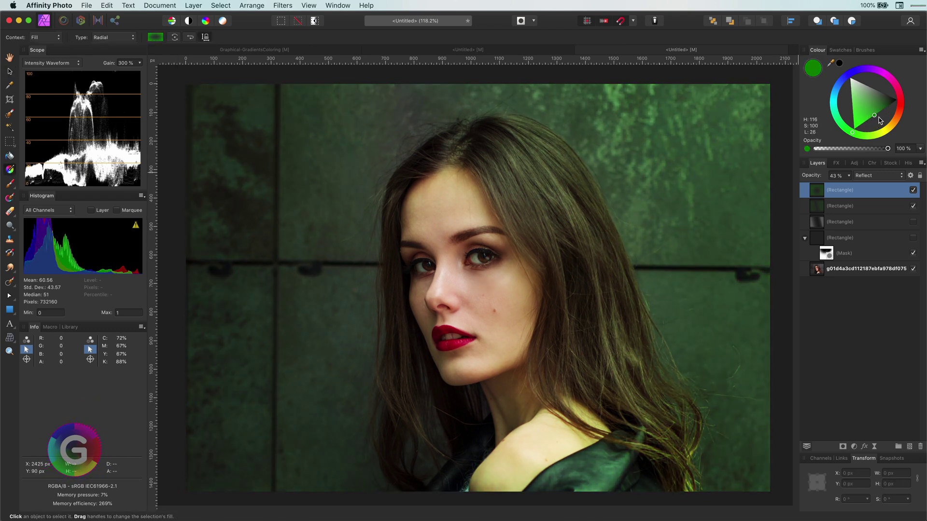
Step: Move the Linear Light gradient's added stop from the hair inward to the edge of the face
left_click(769, 306)
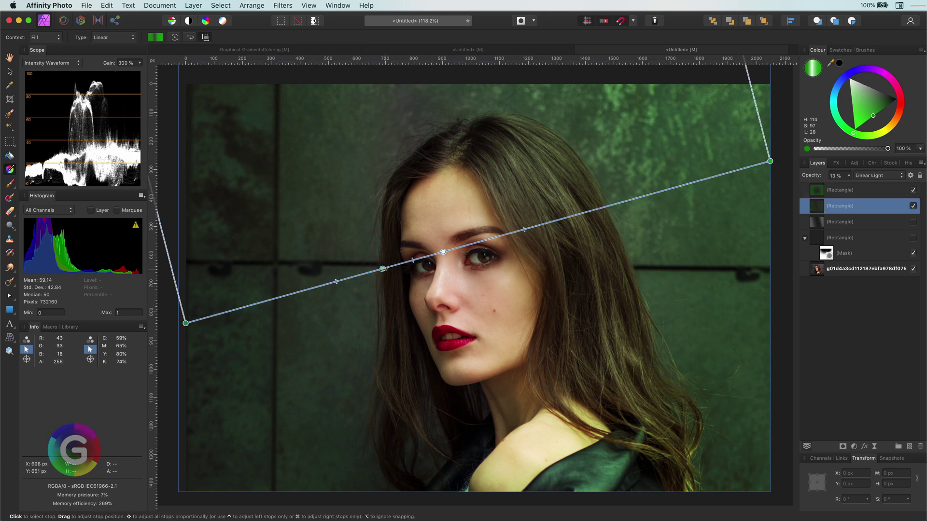
left_click_drag(384, 266, 398, 265)
left_click(443, 252)
left_click(379, 275)
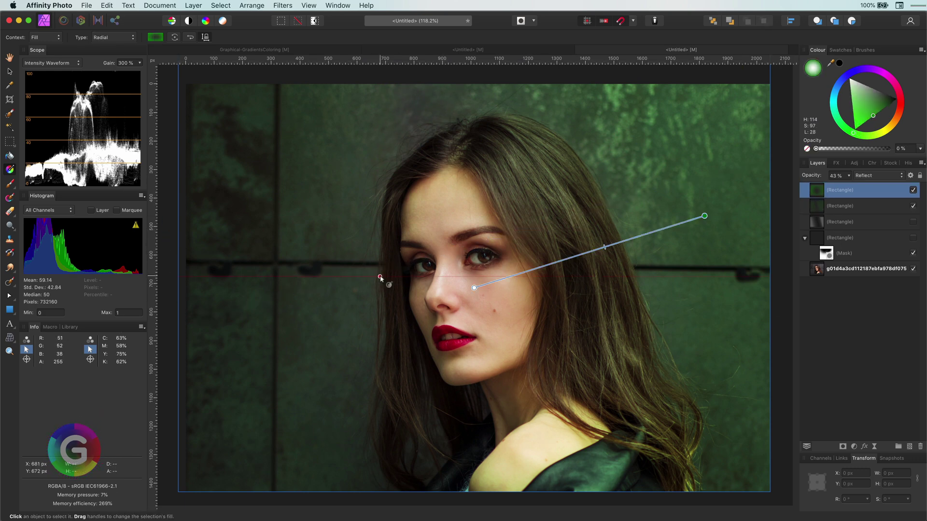
left_click(639, 298)
Step: Adjust the Reflect rectangle's blend range curves so its effect fades in the darkest tones
scroll(560, 344, "down", 4)
left_click(869, 190)
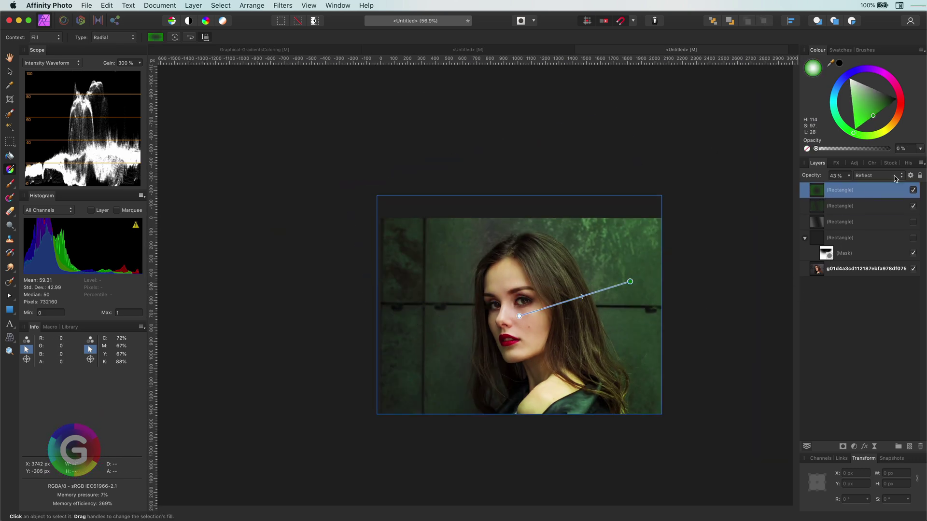
left_click(854, 210)
left_click(860, 195)
left_click(910, 175)
left_click_drag(194, 318, 194, 438)
left_click_drag(231, 400, 226, 318)
left_click_drag(313, 318, 314, 437)
left_click_drag(270, 378, 283, 317)
left_click(66, 245)
left_click(855, 206)
key("super+0")
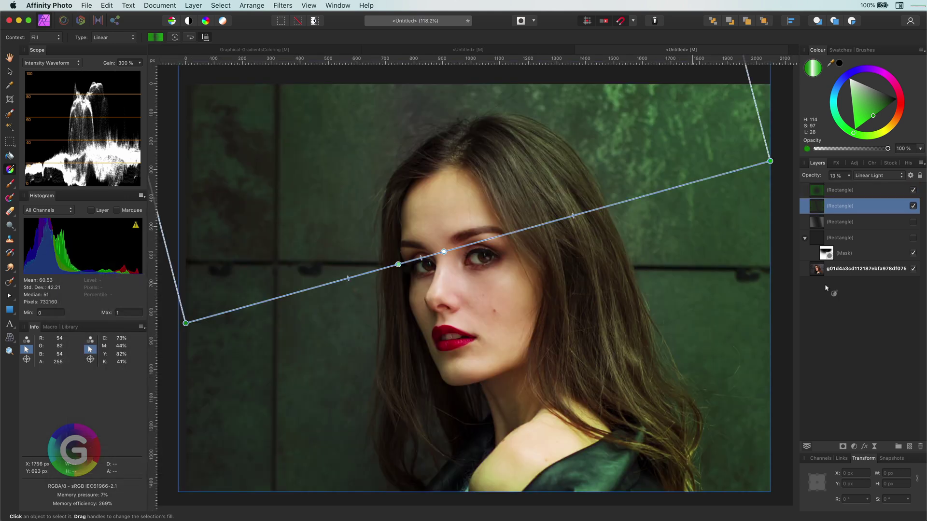
Step: Set the two green rectangle layers to 13% opacity and group them
left_click(816, 192)
left_click_drag(798, 176, 806, 177)
left_click(813, 203)
left_click(902, 192)
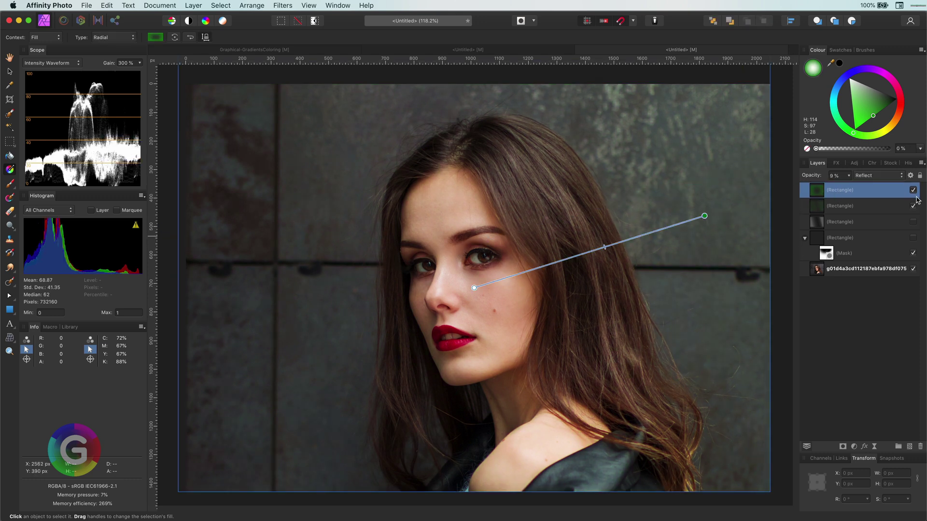
left_click(908, 205, "shift")
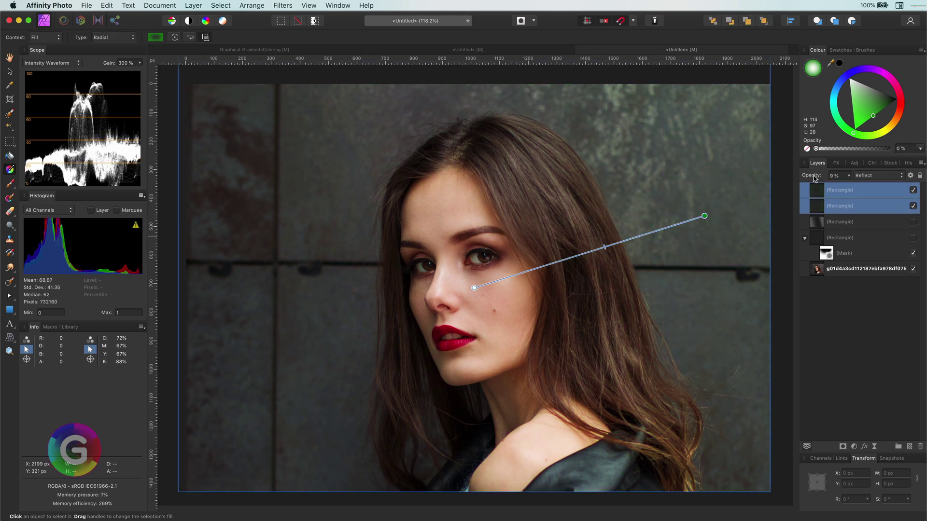
key("super+g")
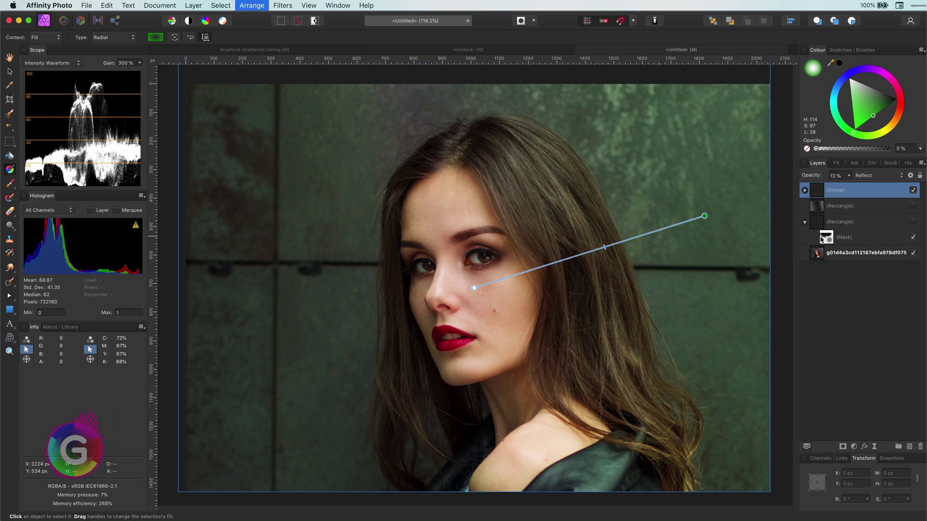
left_click(914, 191)
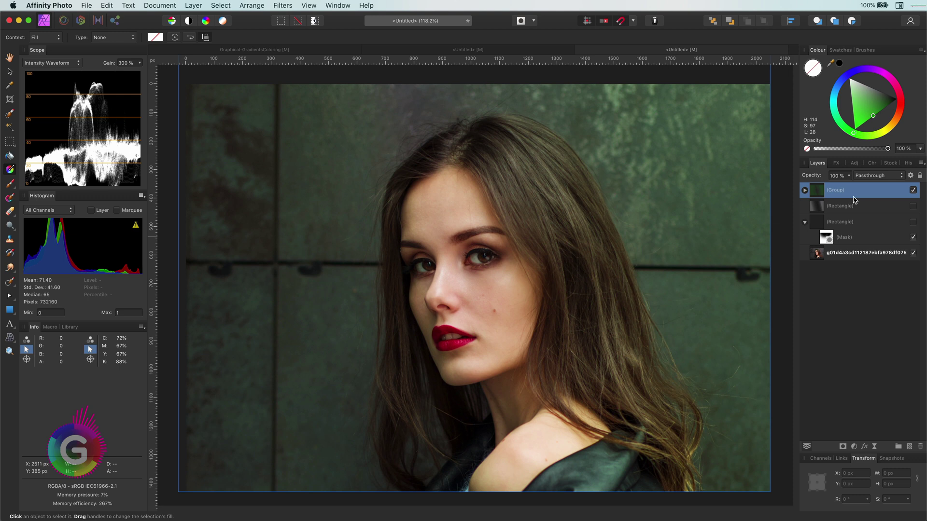
Step: Add an HSL adjustment and nest it inside the group of green rectangles
left_click(854, 448)
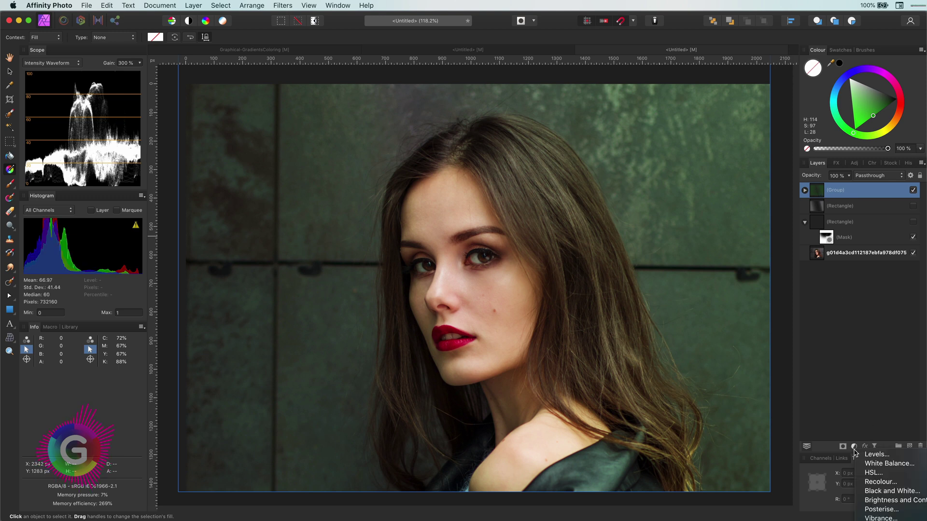
left_click(873, 476)
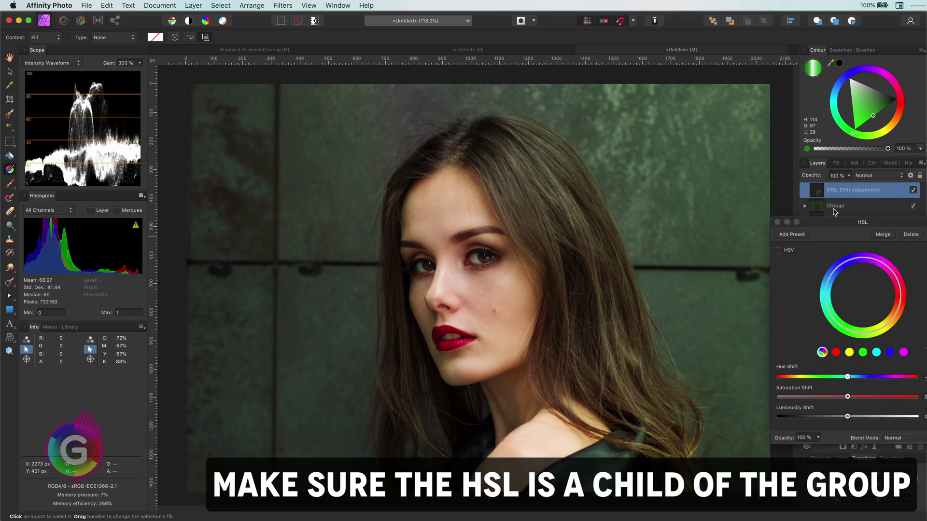
left_click_drag(832, 196, 834, 206)
Step: Shift the nested HSL adjustment's hue toward a warm reddish-brown tint, reduce its saturation and slightly raise its luminosity
left_click_drag(847, 376, 801, 385)
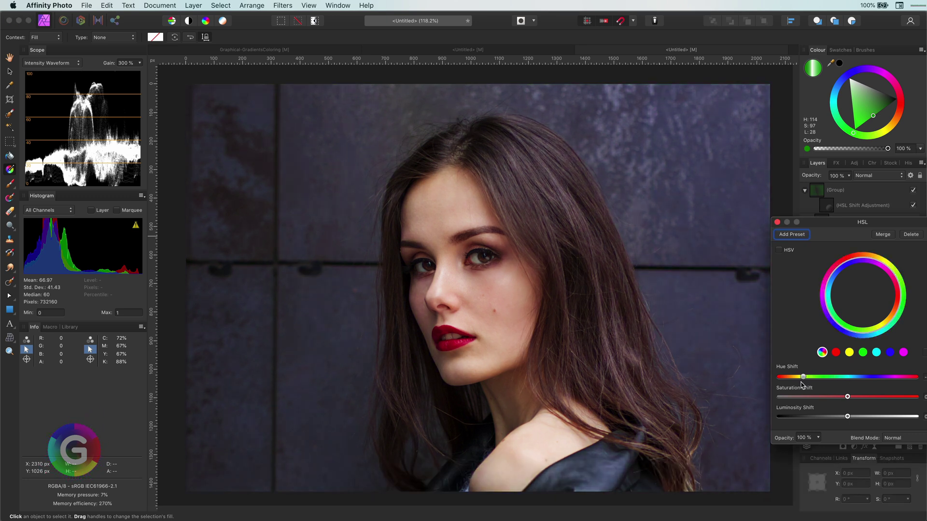
left_click_drag(840, 422, 851, 419)
left_click_drag(847, 396, 883, 380)
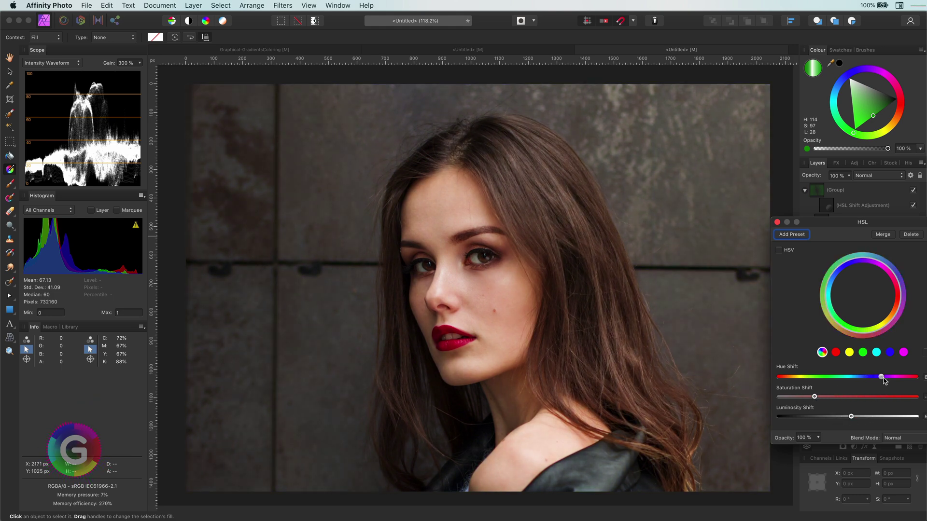
left_click(776, 222)
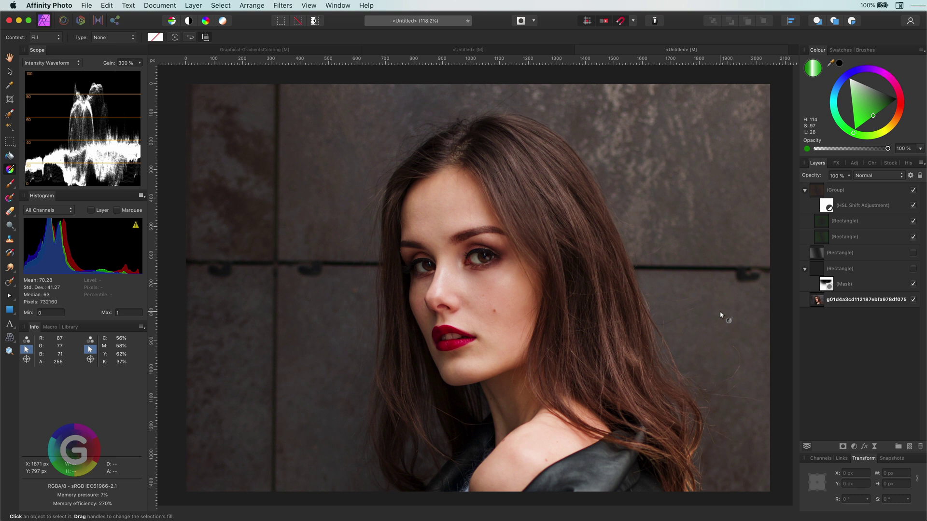
Step: Compare the portrait with the group hidden and shown, and view the Linear Light rectangle's gradient in isolation
left_click(913, 192)
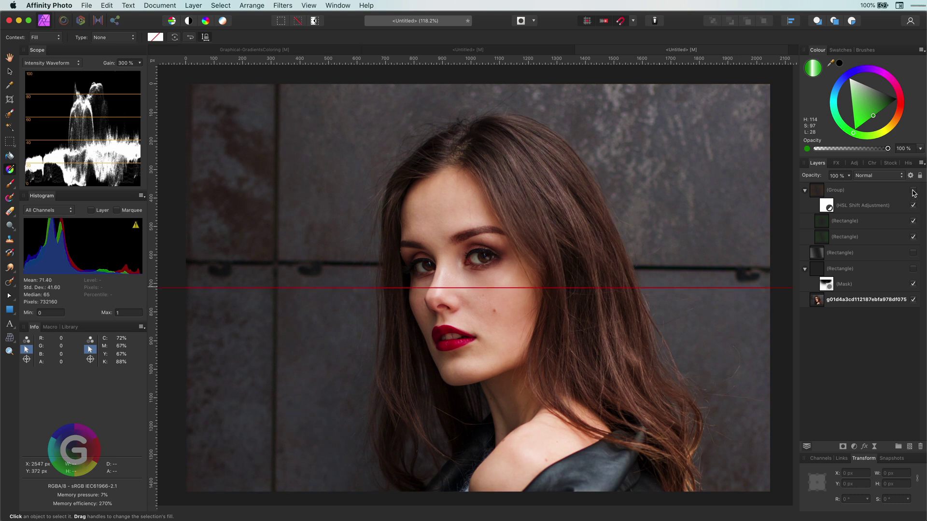
left_click(825, 238)
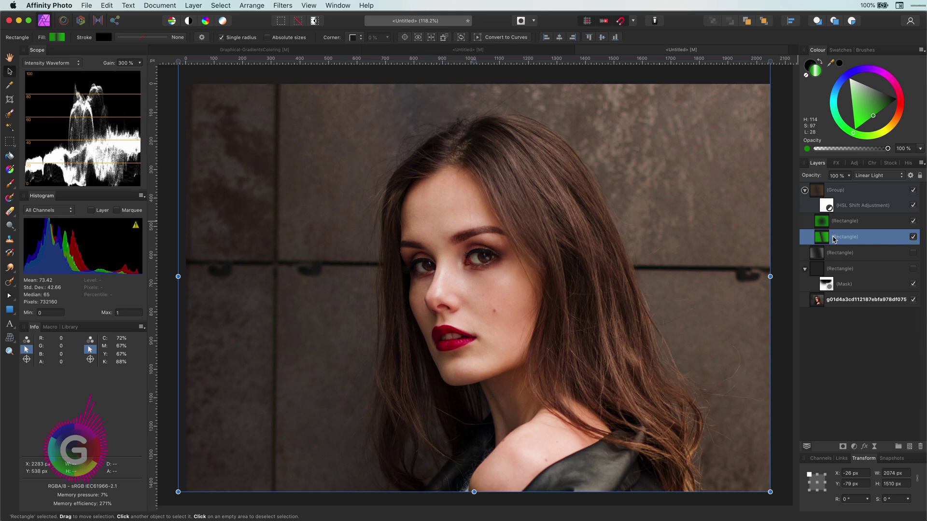
left_click(825, 237, "alt")
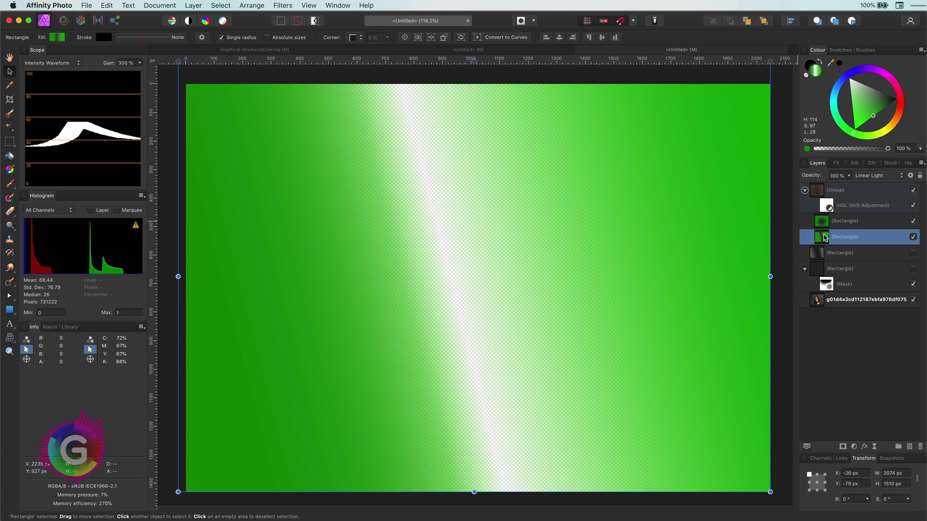
left_click(842, 193)
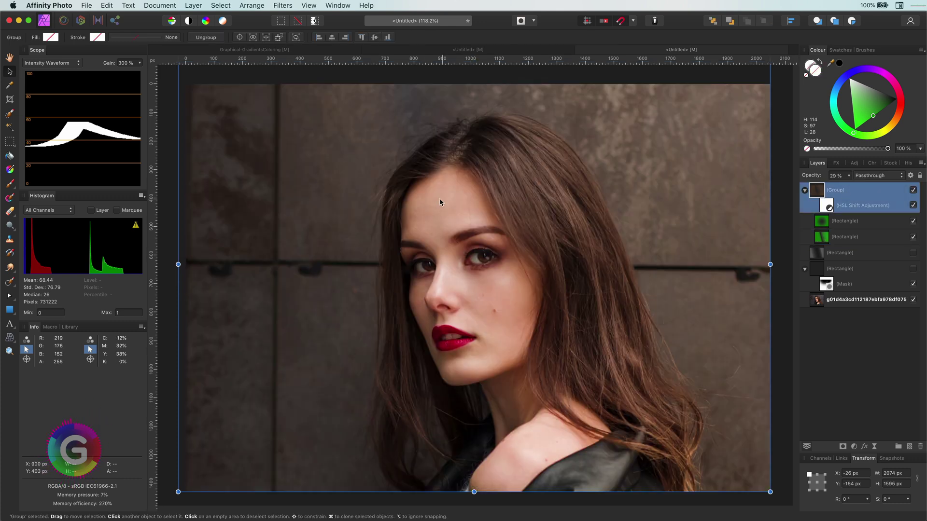
Step: Smudge a rasterised copy of the Linear Light gradient around the forehead and hair with a 387.3 px Smudge brush at 50% strength
left_click(827, 239)
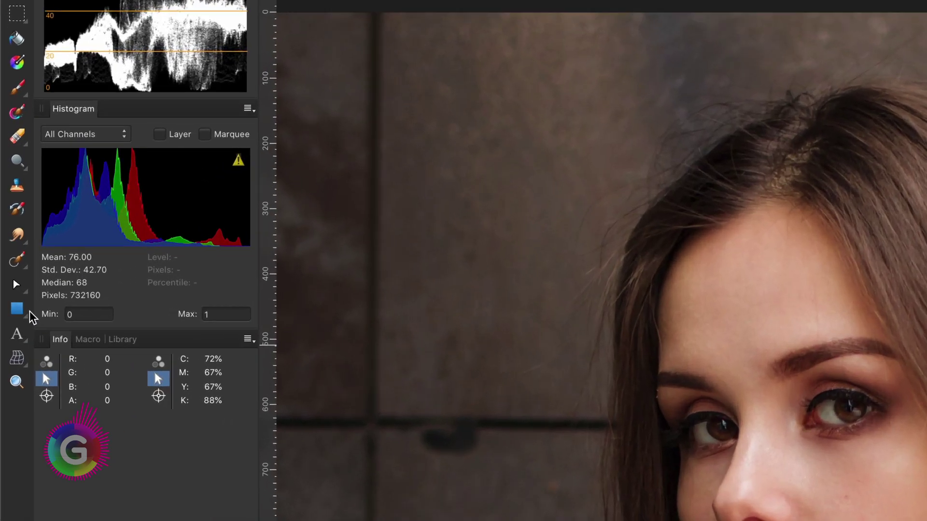
left_click(10, 267)
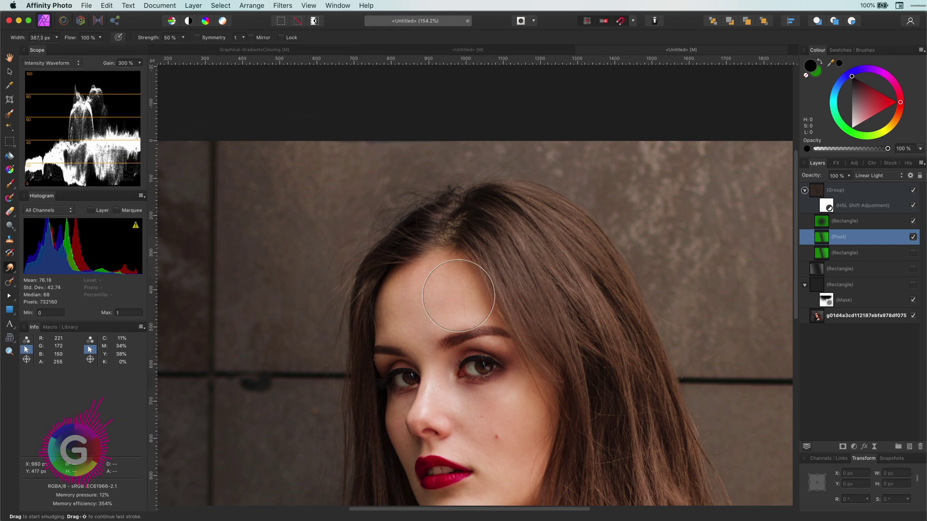
scroll(459, 296, "down", 4)
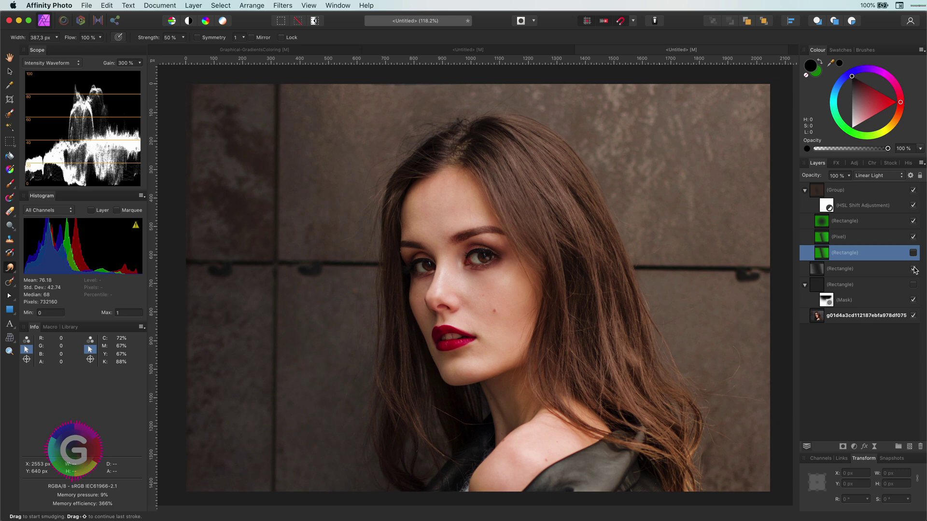
Step: Show the Subtract rectangle at 100% opacity and move it above the group in the layer stack
left_click(913, 268)
left_click(913, 268)
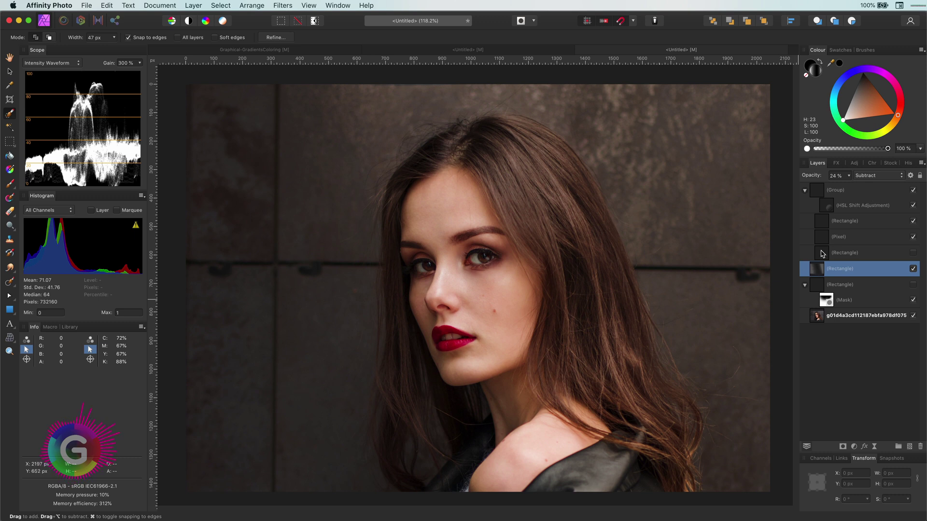
left_click_drag(821, 265, 827, 187)
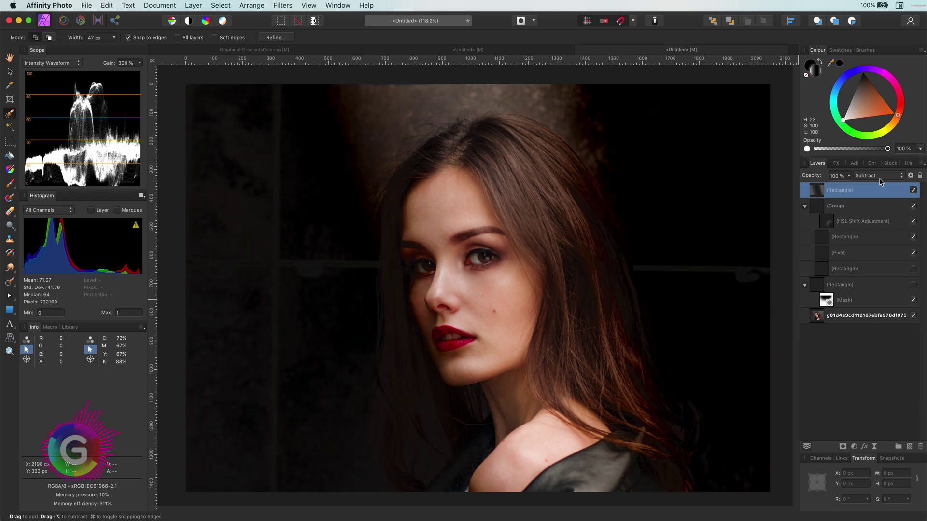
Step: Reshape the Subtract rectangle's underlying composition range to fall from full effect in the shadows to none in the highlights, slightly bent down in the midtones
left_click(910, 175)
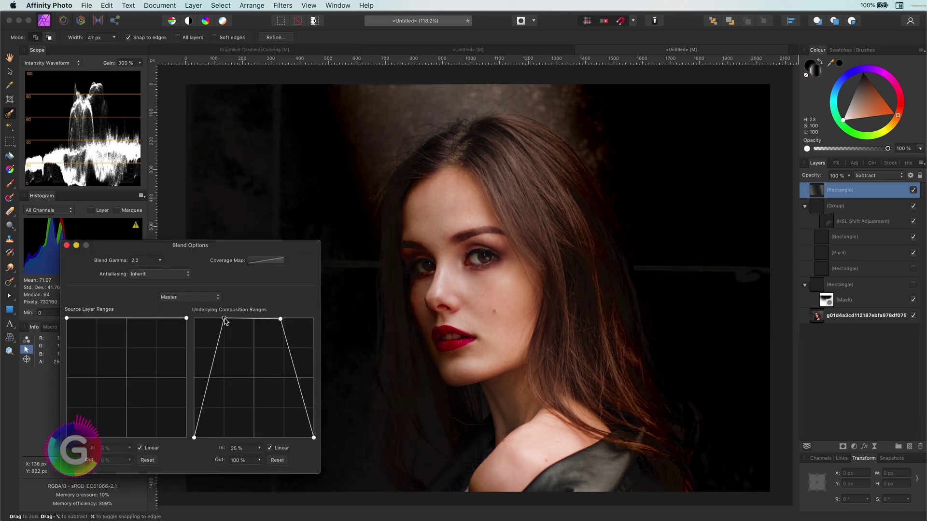
left_click(224, 318)
key("BackSpace")
left_click_drag(193, 438, 191, 304)
left_click(280, 319)
key("BackSpace")
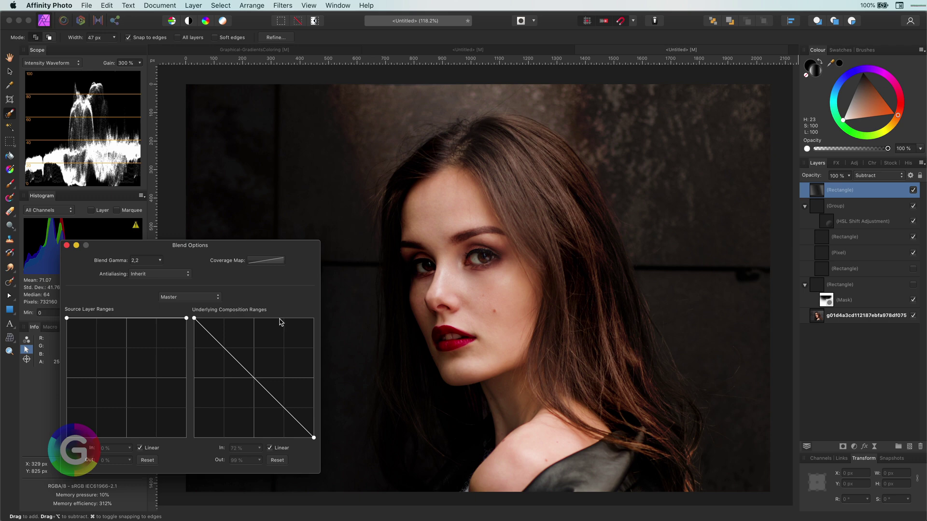
mouse_move(254, 379)
left_mouse_down()
mouse_move(271, 368)
mouse_move(248, 419)
mouse_move(307, 416)
mouse_move(313, 401)
mouse_move(271, 378)
mouse_move(250, 392)
left_mouse_up()
left_click(66, 246)
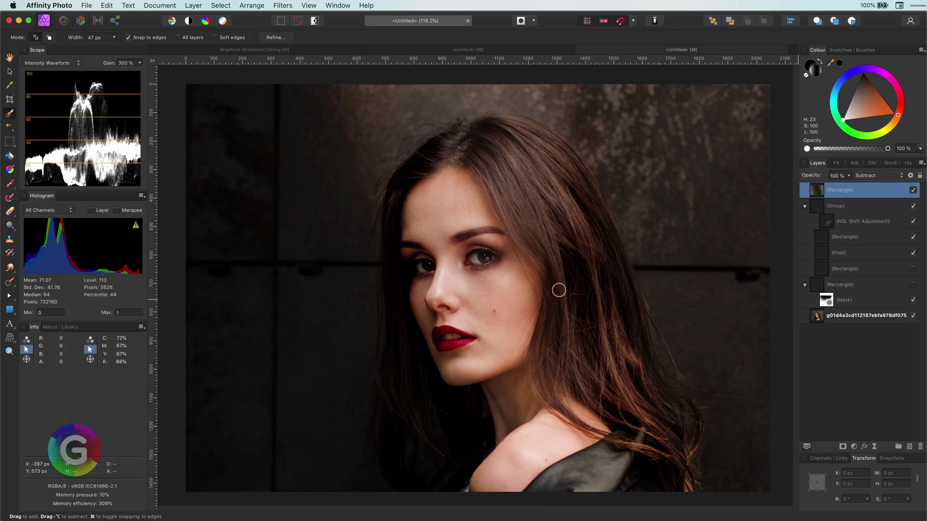
Step: Lower the Subtract rectangle's opacity to 31% and nudge its gradient's midpoint beside the hair outward from the face
left_click_drag(801, 177, 789, 176)
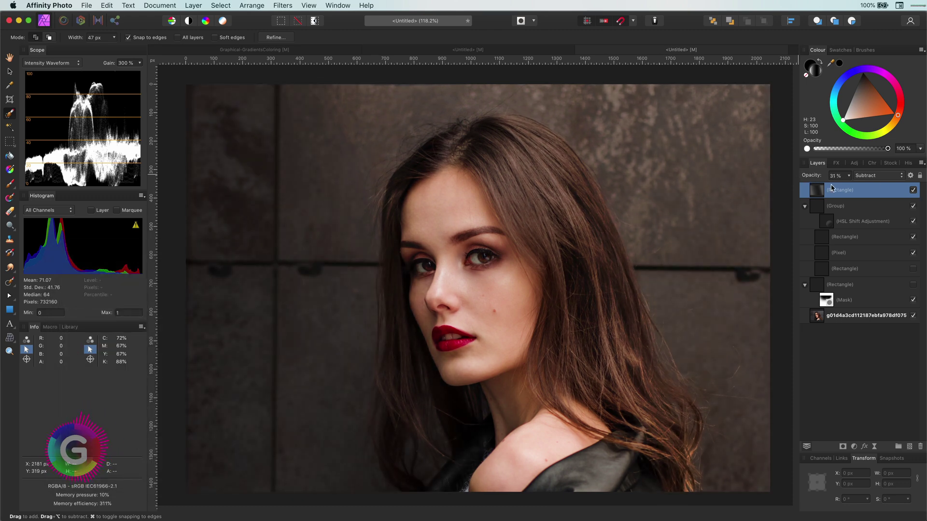
left_click(913, 190)
left_click(912, 190)
left_click(10, 169)
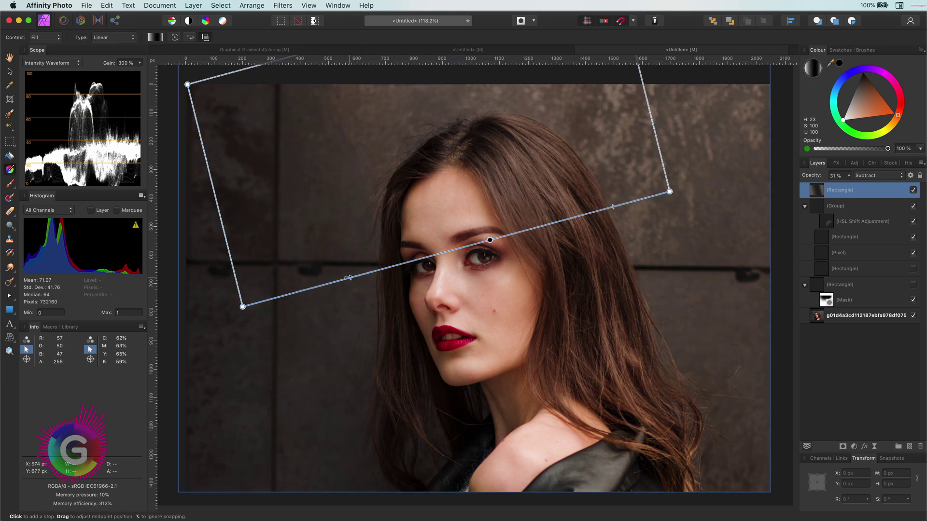
mouse_move(349, 277)
left_mouse_down()
mouse_move(325, 284)
mouse_move(410, 262)
mouse_move(343, 287)
left_mouse_up()
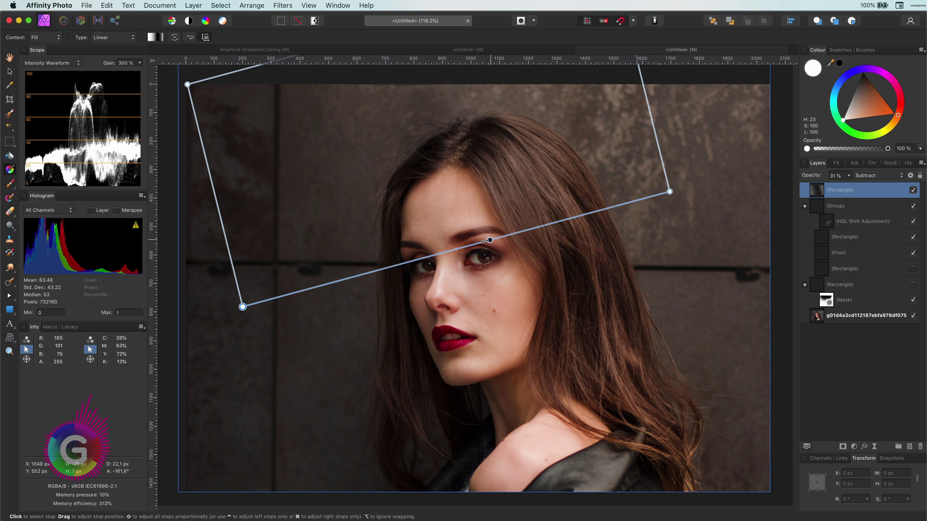
left_click(695, 253)
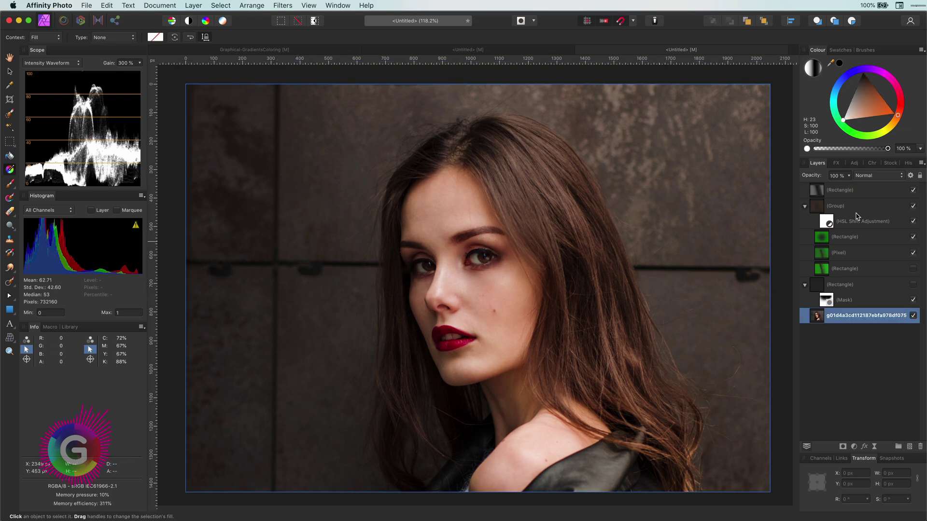
Step: Compare the image with the Subtract rectangle hidden and shown, and set its opacity to 13% and the group's to 18%
left_click(913, 191)
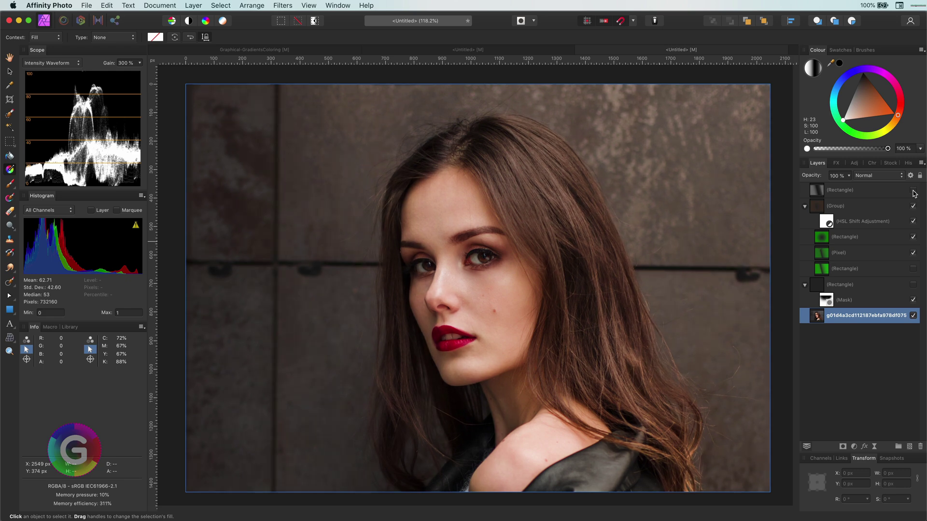
left_click(913, 191)
left_click(913, 190)
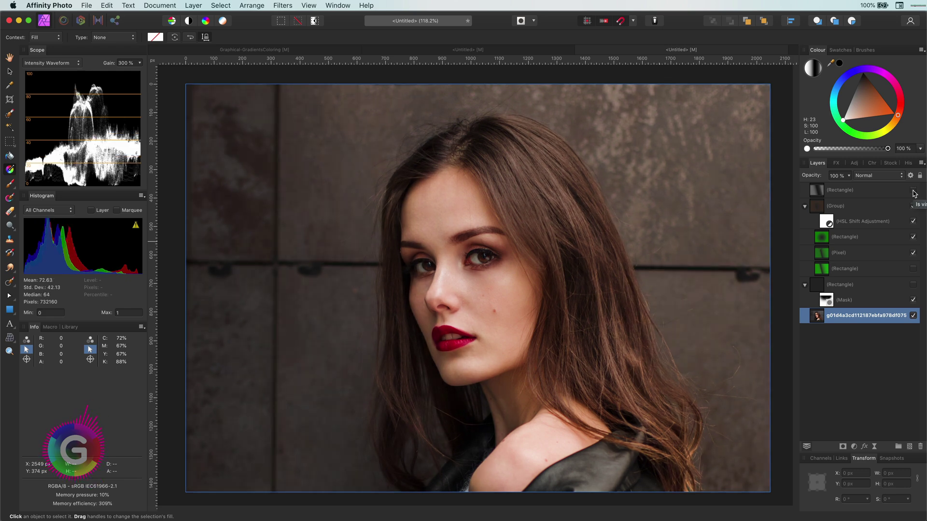
left_click(913, 191)
left_click(840, 191)
left_click_drag(810, 176, 806, 178)
left_click(817, 200)
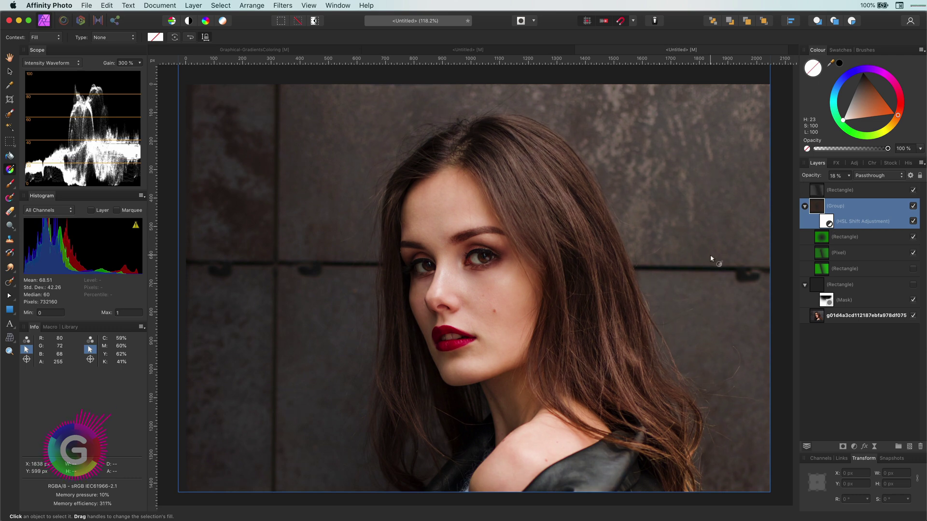
Step: Compare the whole portrait before and after by hiding and reshowing the Subtract rectangle and the group
key("super+0")
scroll(637, 315, "down", 5)
left_click(840, 192)
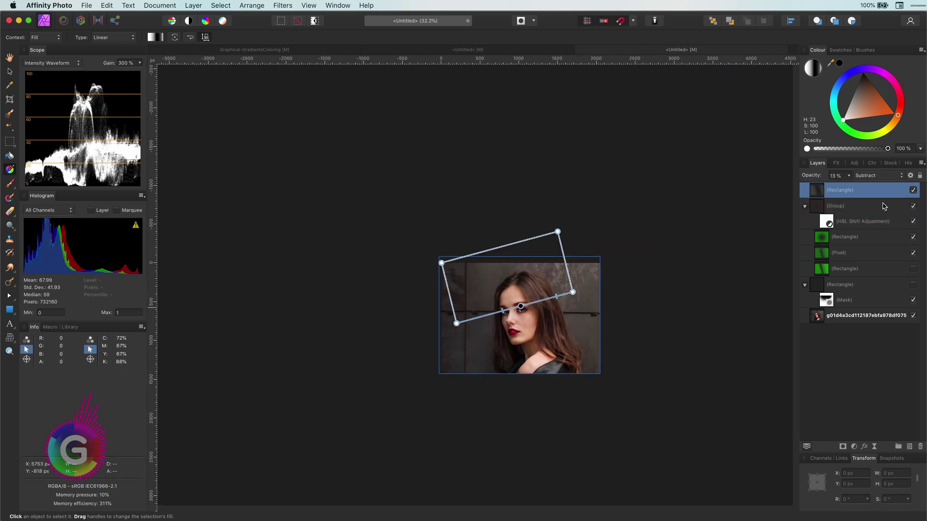
left_click(883, 206, "shift")
left_click(912, 206)
key("v")
scroll(541, 341, "up", 3)
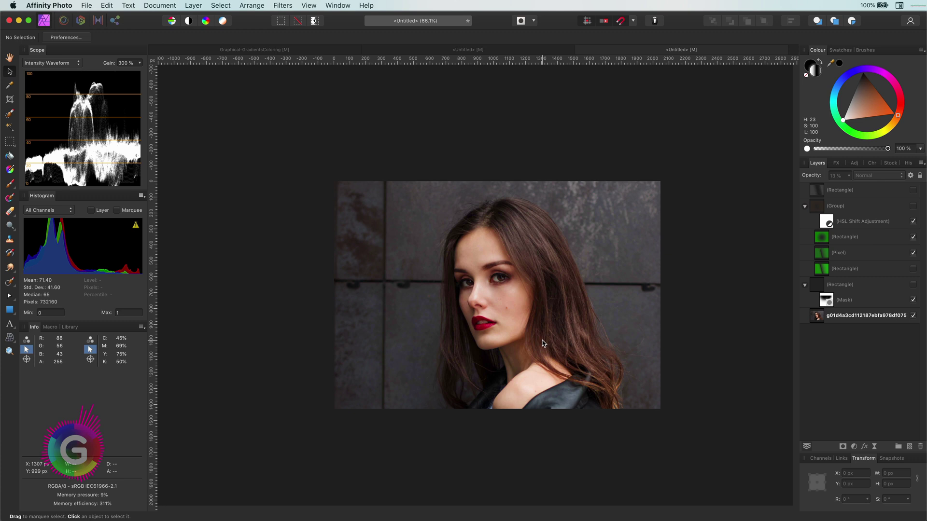
left_click(880, 204)
left_click(893, 190, "shift")
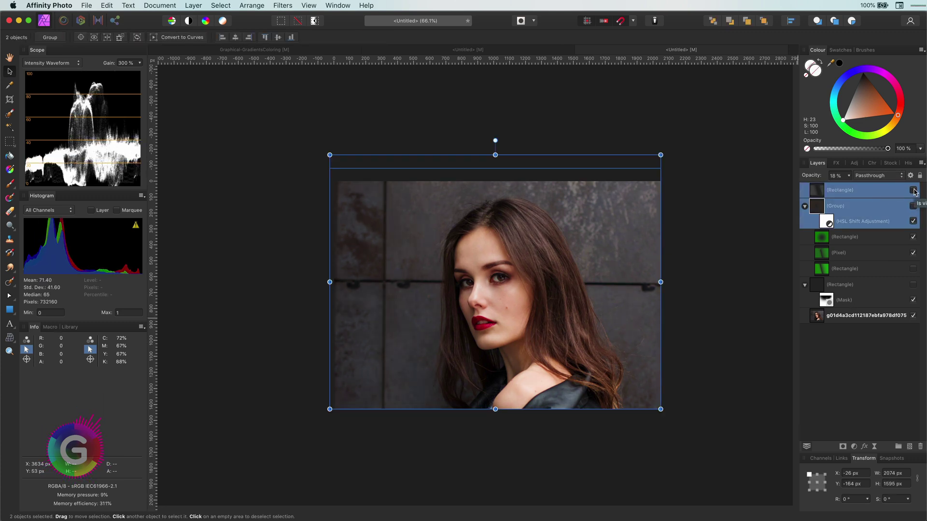
left_click(913, 191)
left_click(912, 205)
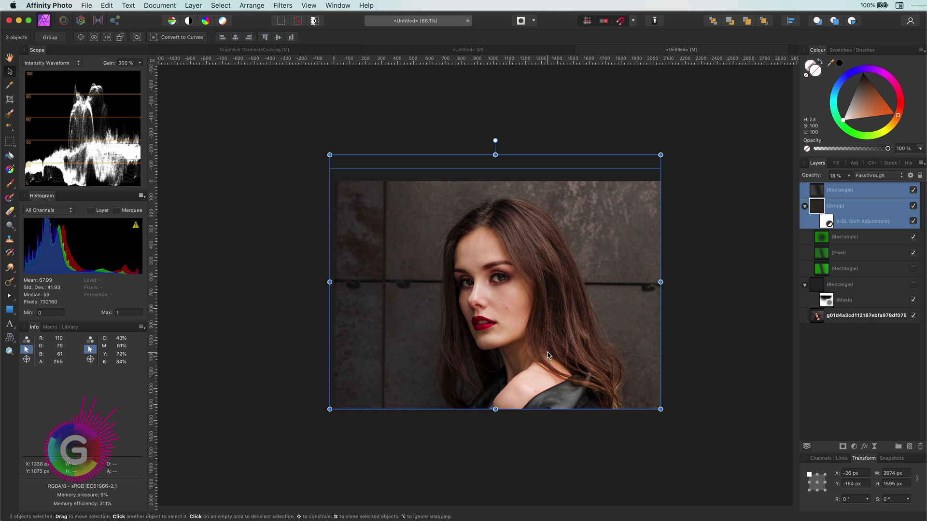
scroll(547, 356, "up", 5)
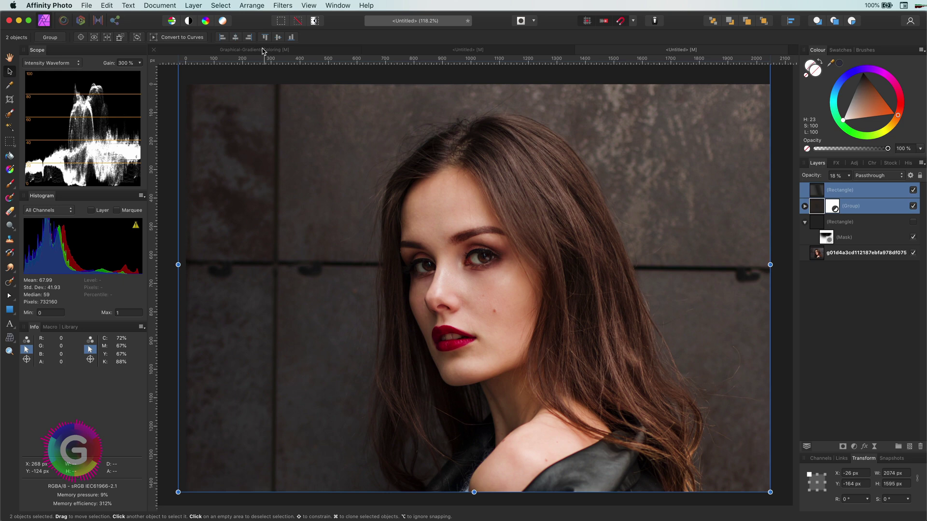
Step: Switch to the Graphical-GradientsColoring document and make its Linear Light group visible
left_click(263, 50)
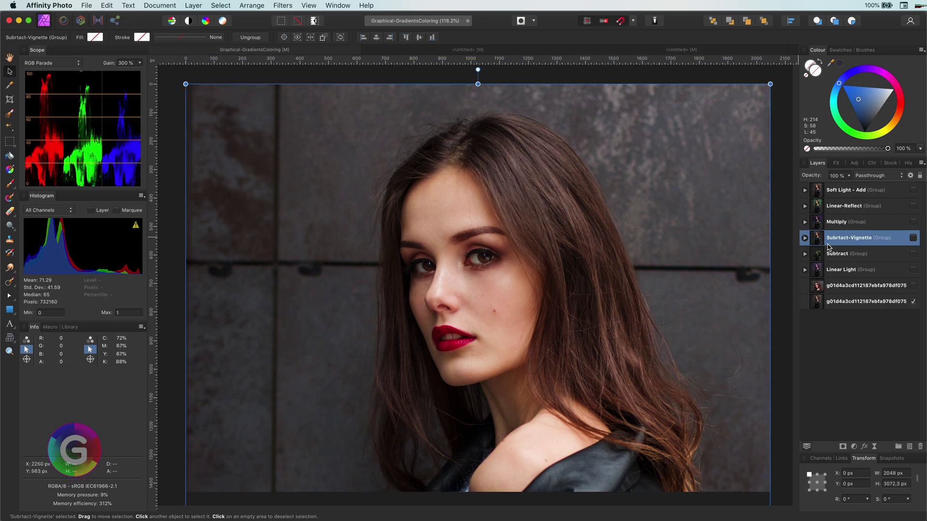
left_click(860, 271)
left_click(913, 270)
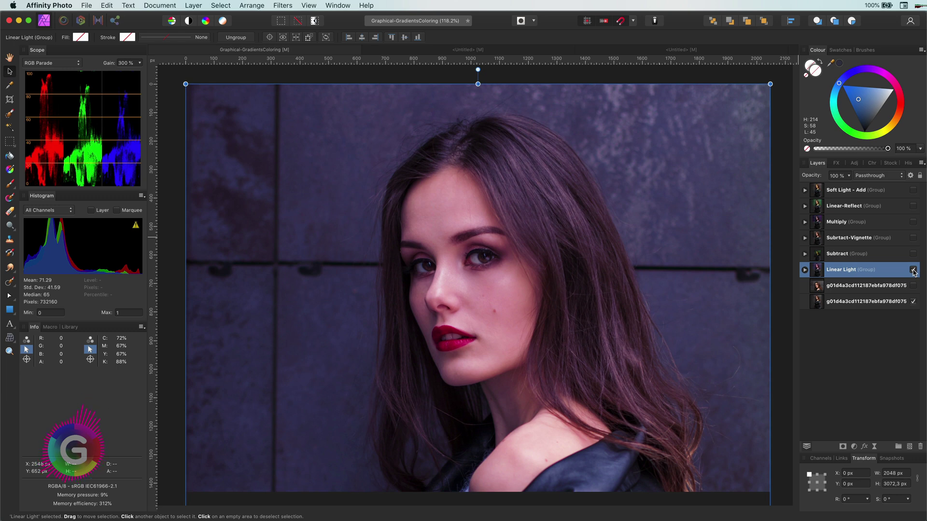
Step: Expand the Linear Light group, view its uppermost gradient rectangle in isolation and check the inner group's blend settings
left_click(805, 270)
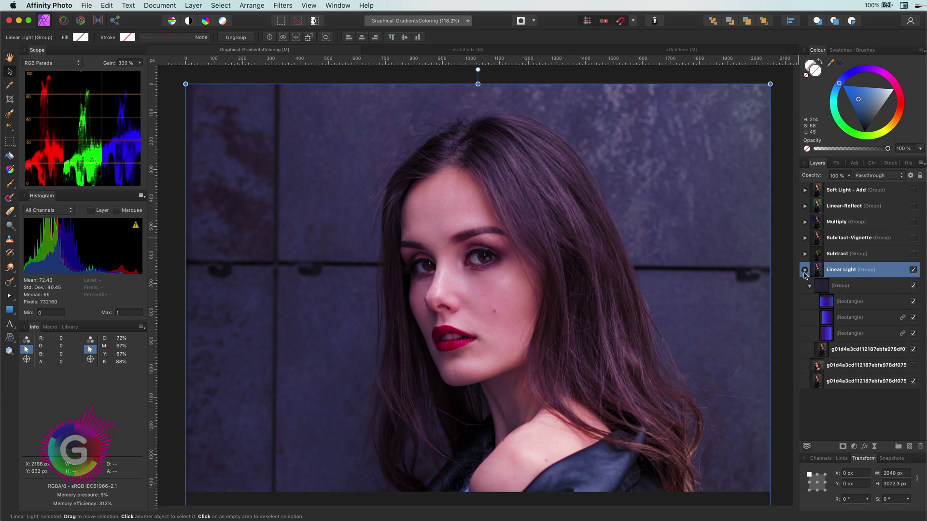
left_click(826, 302, "alt")
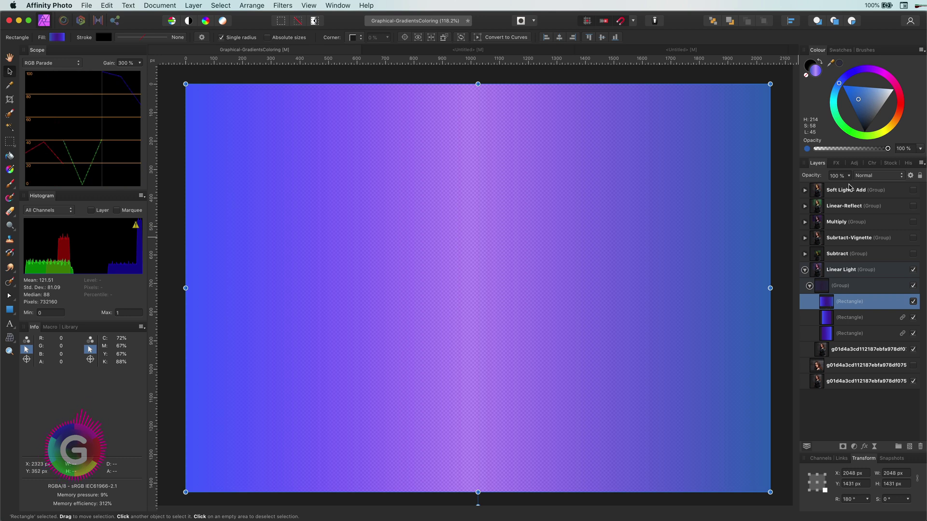
left_click(840, 287)
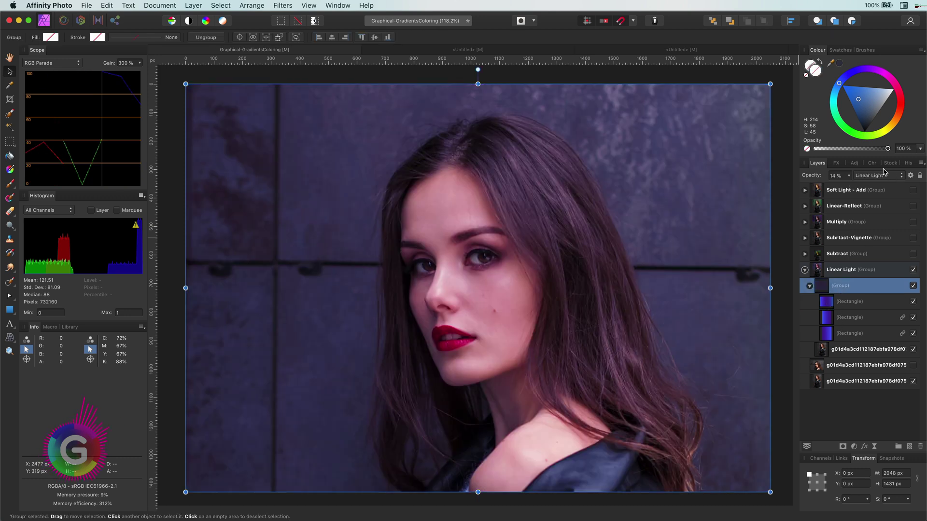
Step: Collapse the Linear Light group, expand the Subtract group and make it visible
left_click(805, 270)
left_click(805, 254)
left_click(848, 257)
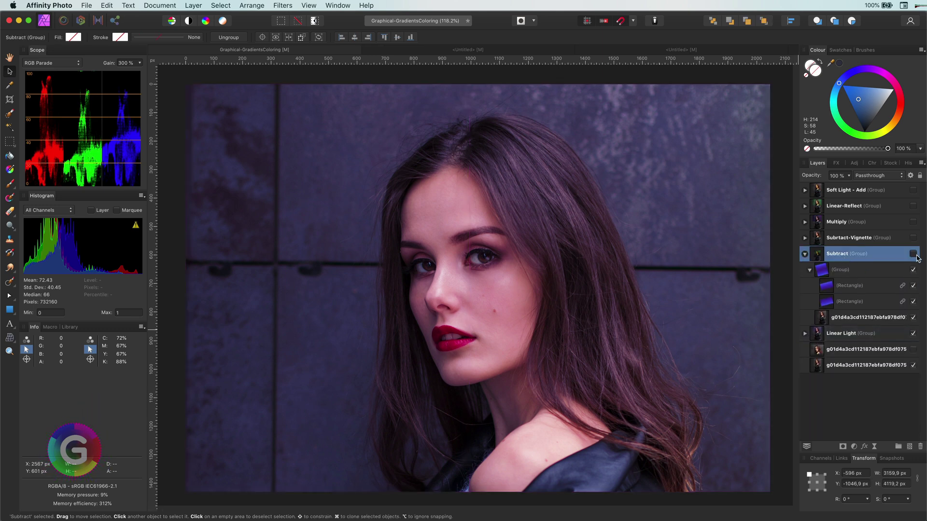
left_click(912, 253)
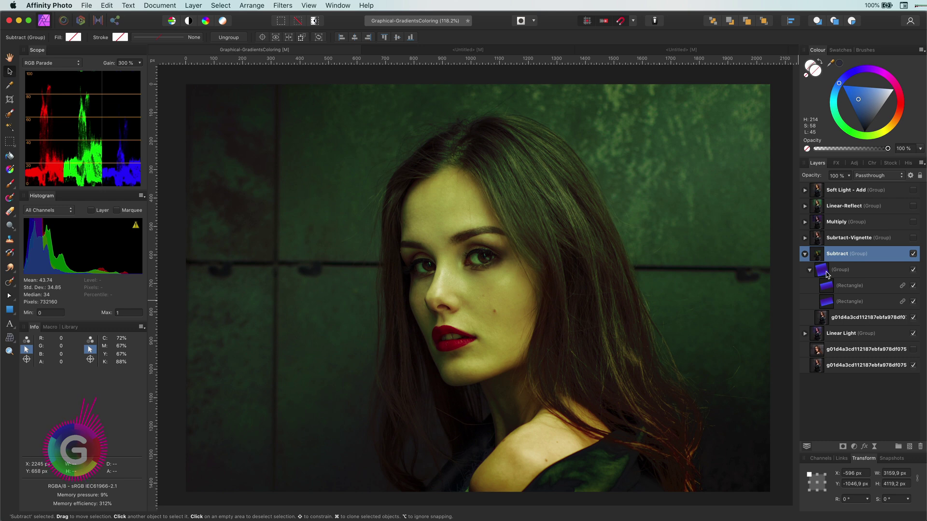
scroll(538, 321, "down", 5)
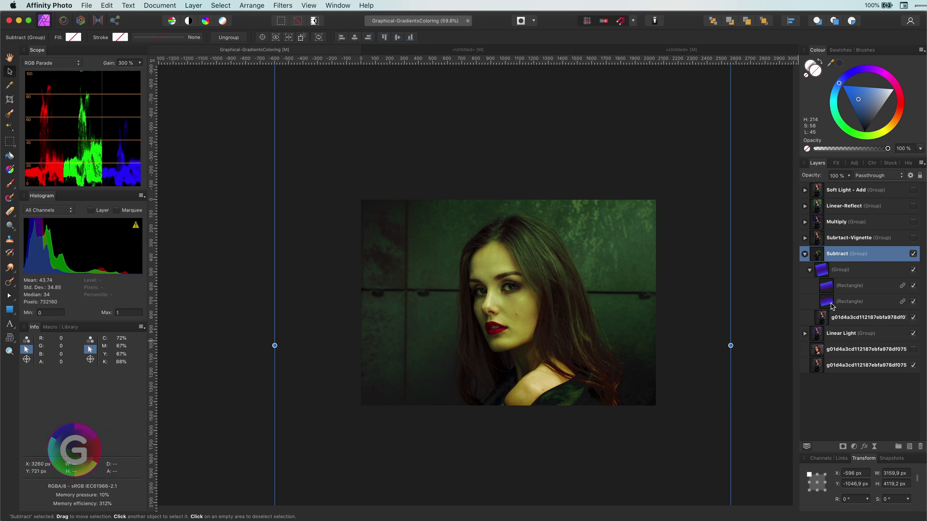
Step: Rotate the Subtract group's inner gradient group to about -70.4° and collapse the Subtract group
left_click(830, 274)
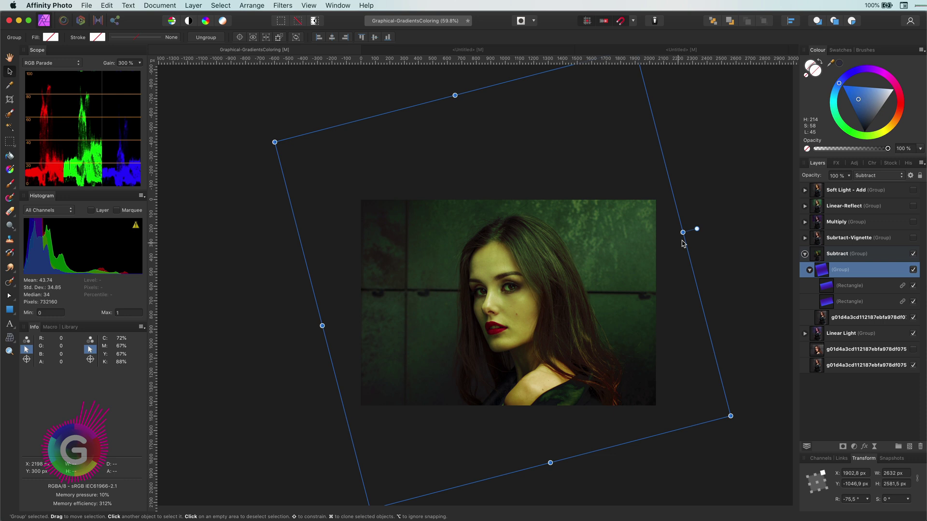
mouse_move(690, 221)
left_mouse_down()
mouse_move(668, 196)
mouse_move(693, 226)
mouse_move(686, 254)
mouse_move(678, 217)
left_mouse_up()
left_click(805, 254)
Step: Hide the Subtract and Linear Light groups and preview the Subrtact-Vignette group by showing and hiding it
left_click(913, 254)
left_click(913, 270)
left_click(912, 238)
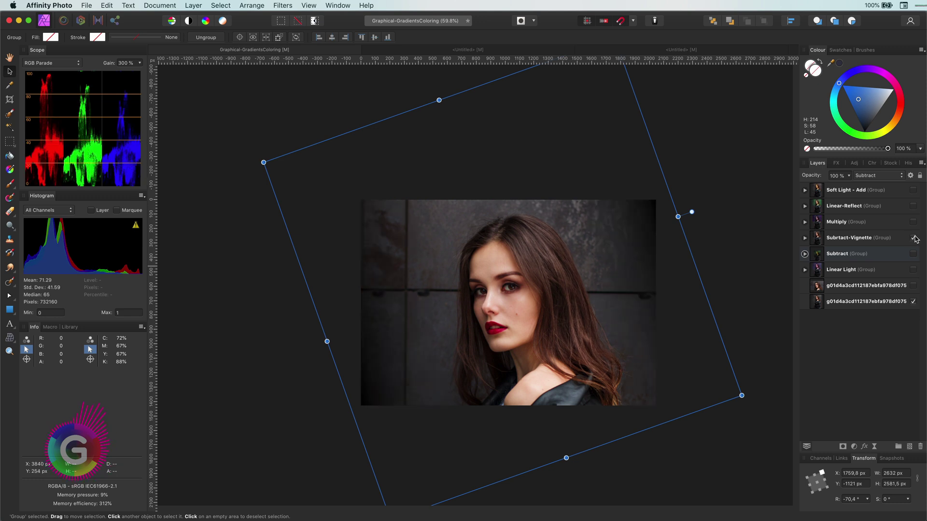
left_click(913, 238)
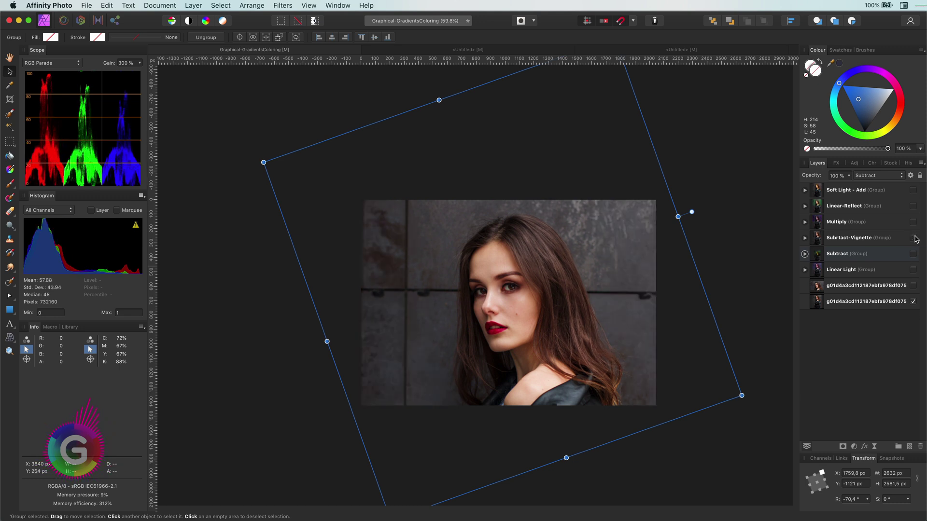
Step: Make the Multiply group visible and expand it to check its inner group's blend settings, leaving the group collapsed
left_click(913, 222)
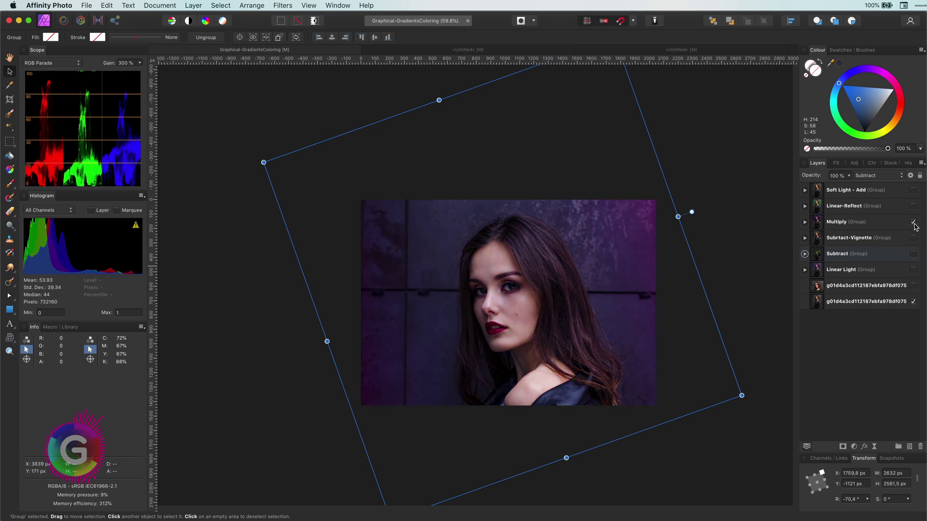
left_click(805, 223)
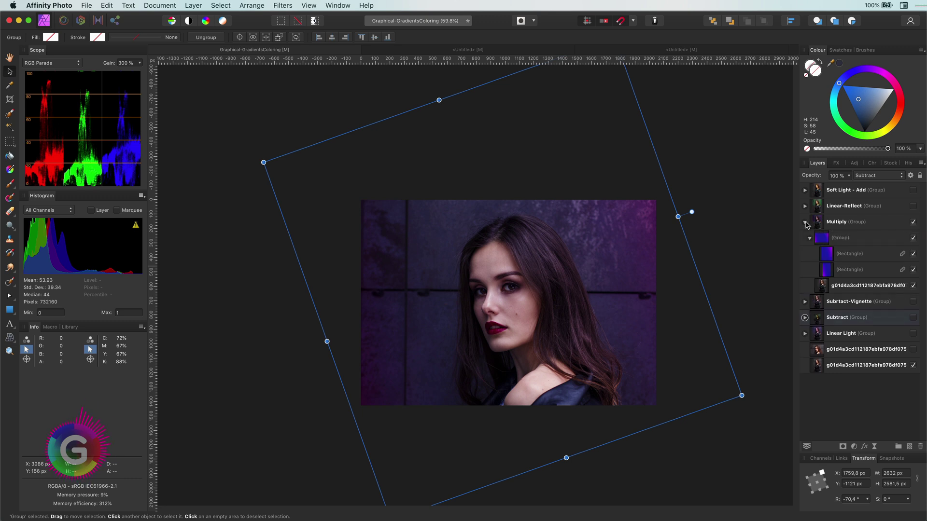
left_click(824, 244)
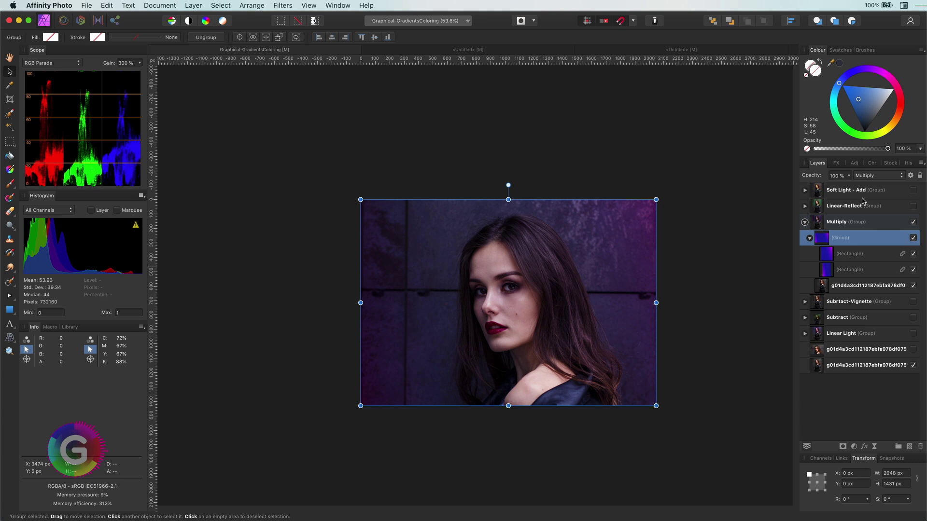
left_click(805, 222)
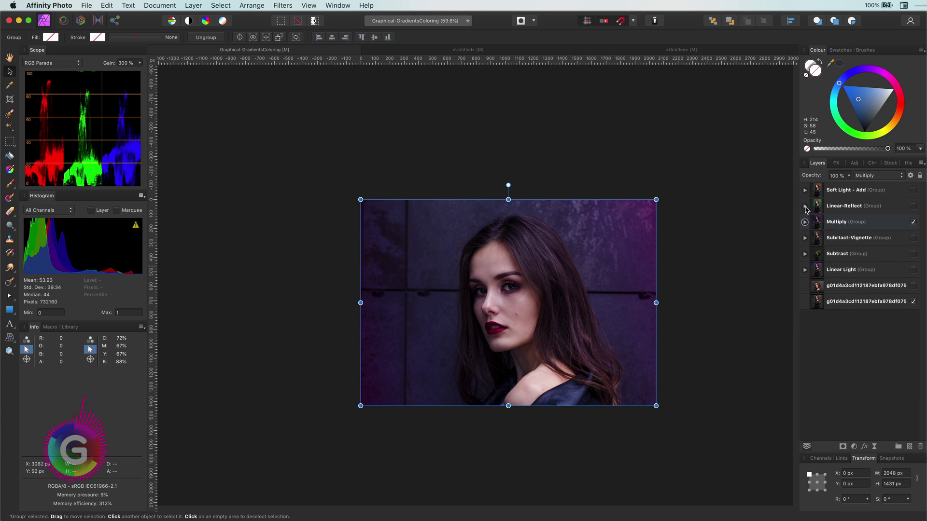